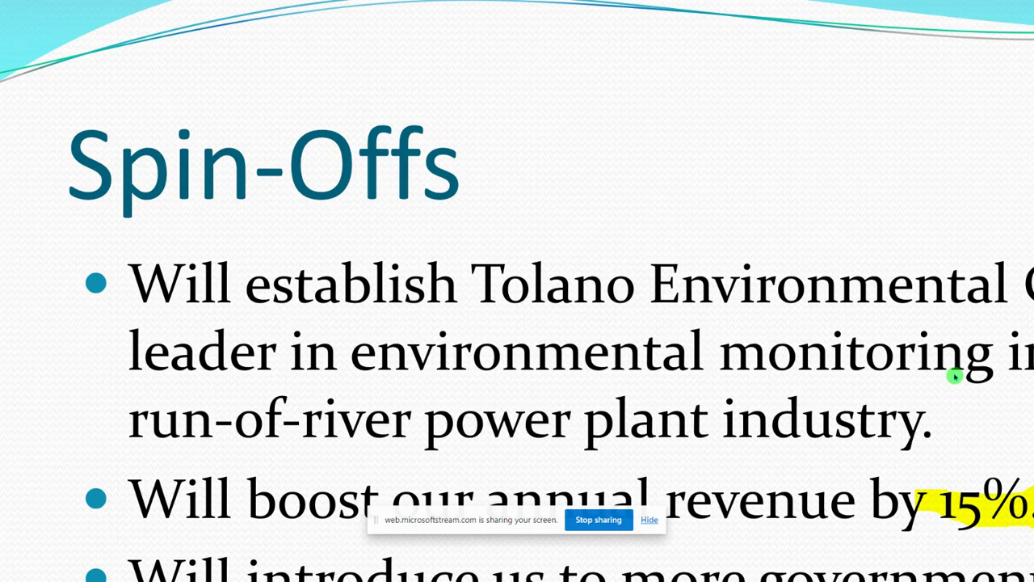
Step: Jump from the all-slides overview to slide 6, the waterfall photo, and end the show
{"action": "key", "text": "Escape"}
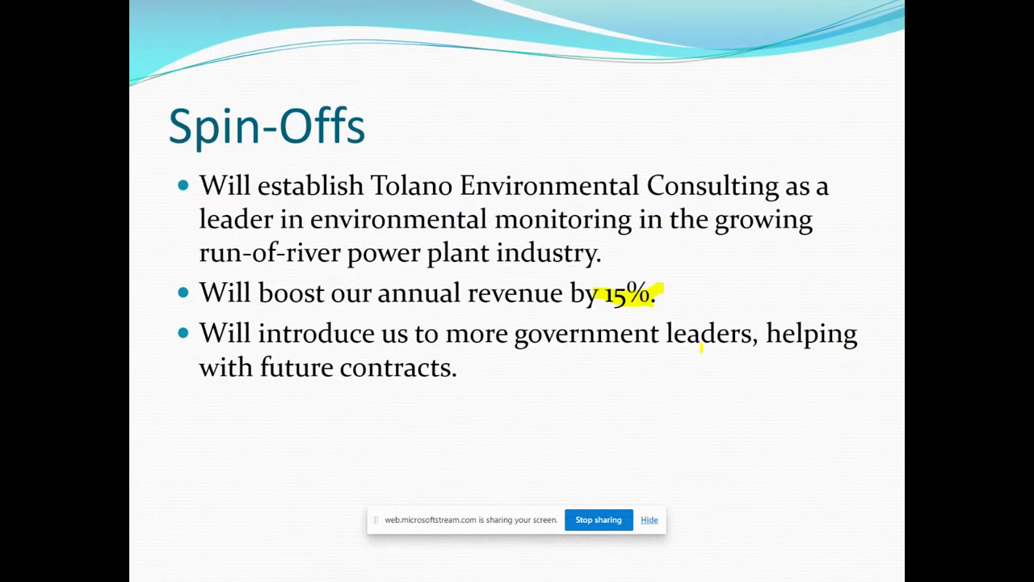
{"action": "right_click", "coordinate": [533, 98]}
{"action": "left_click", "coordinate": [597, 173]}
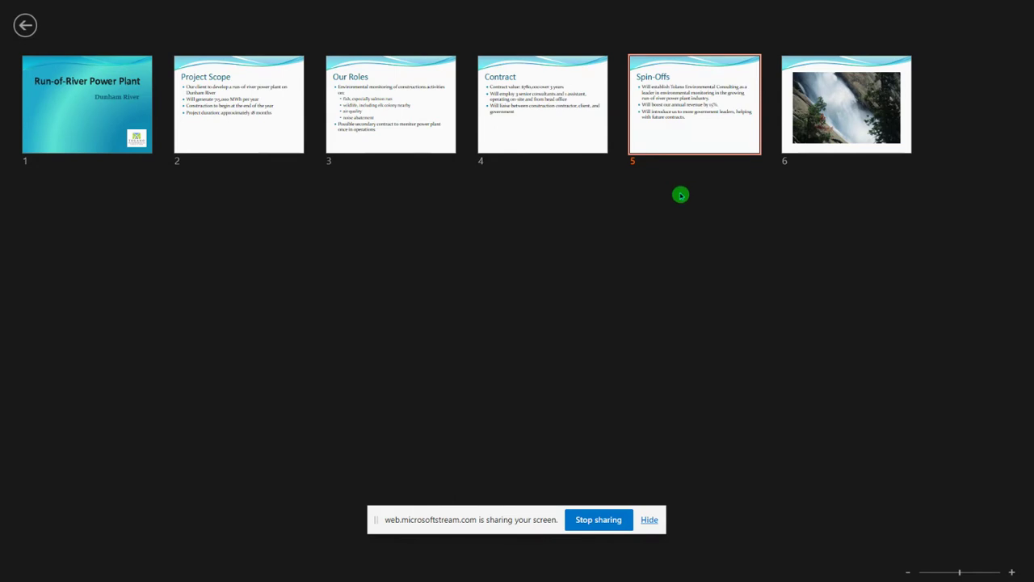
{"action": "left_click", "coordinate": [861, 112]}
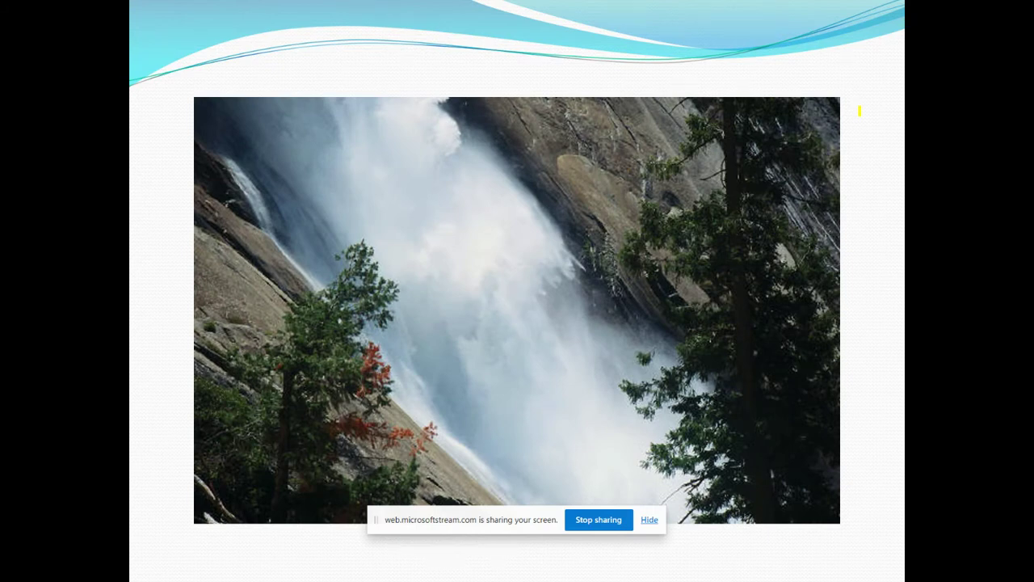
{"action": "key", "text": "Escape"}
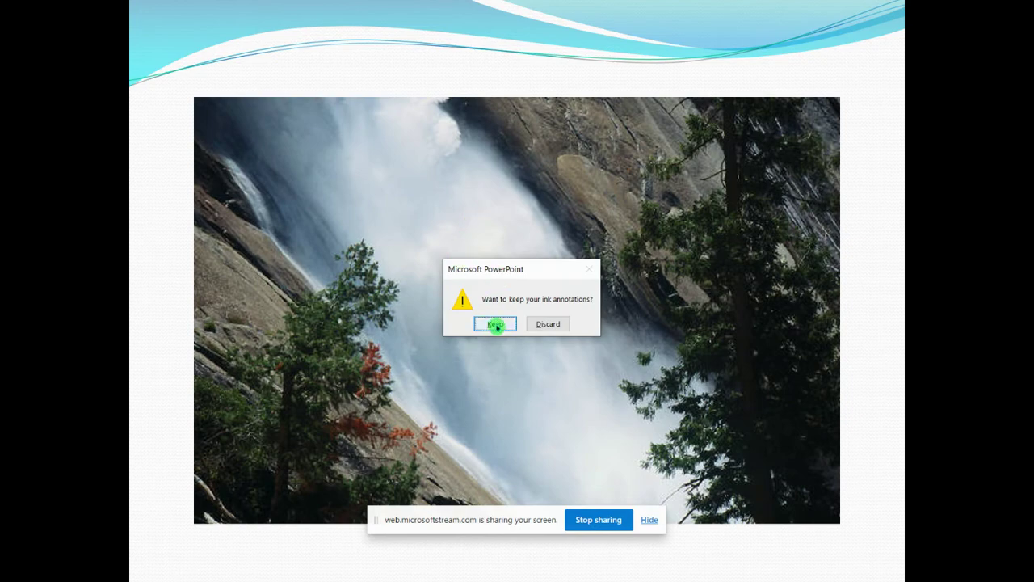
Step: Keep the show's ink annotations, then delete the yellow highlight stroke on the Spin-Offs slide
{"action": "left_click", "coordinate": [495, 324]}
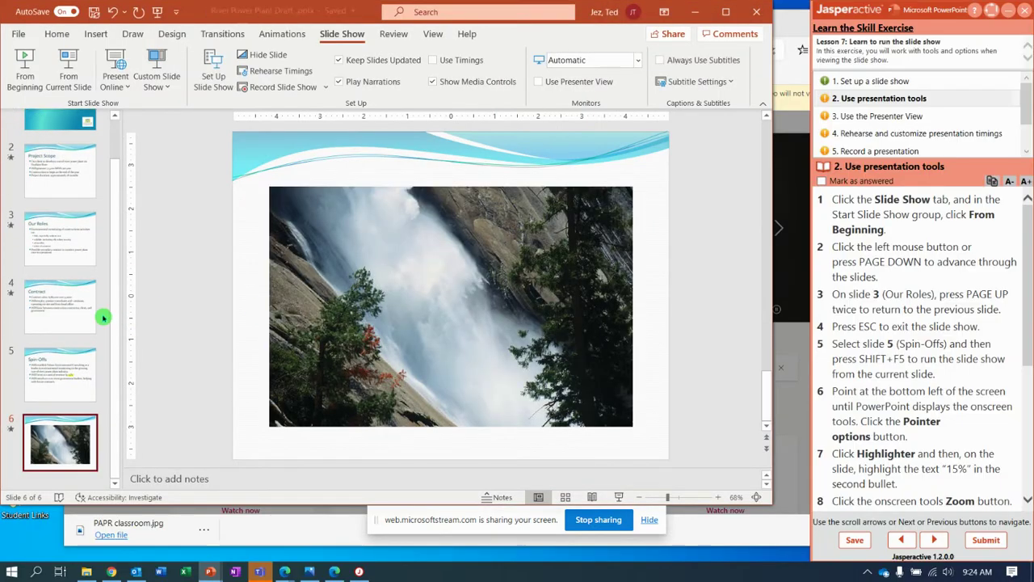
{"action": "left_click", "coordinate": [78, 369]}
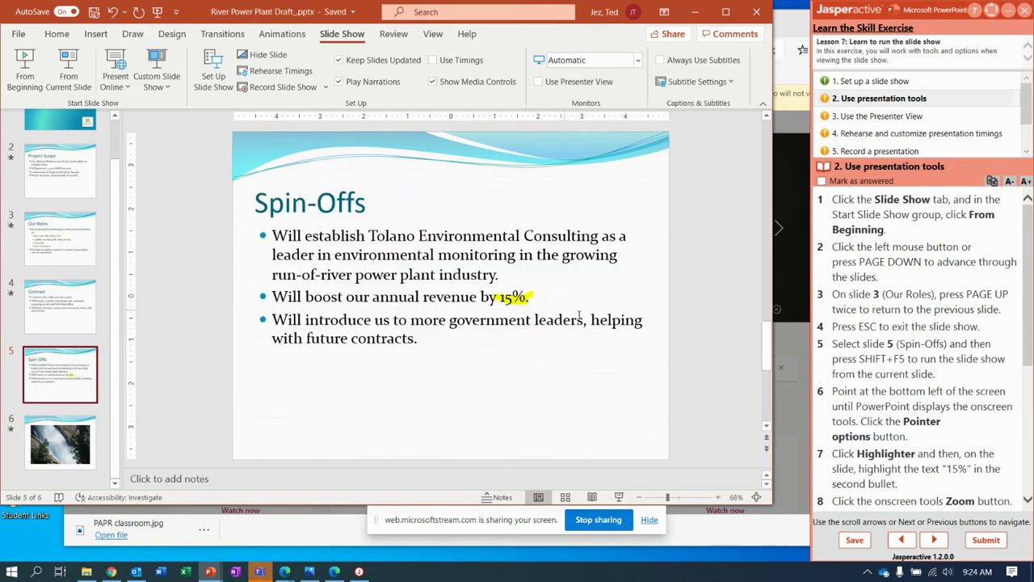
{"action": "left_click", "coordinate": [521, 298]}
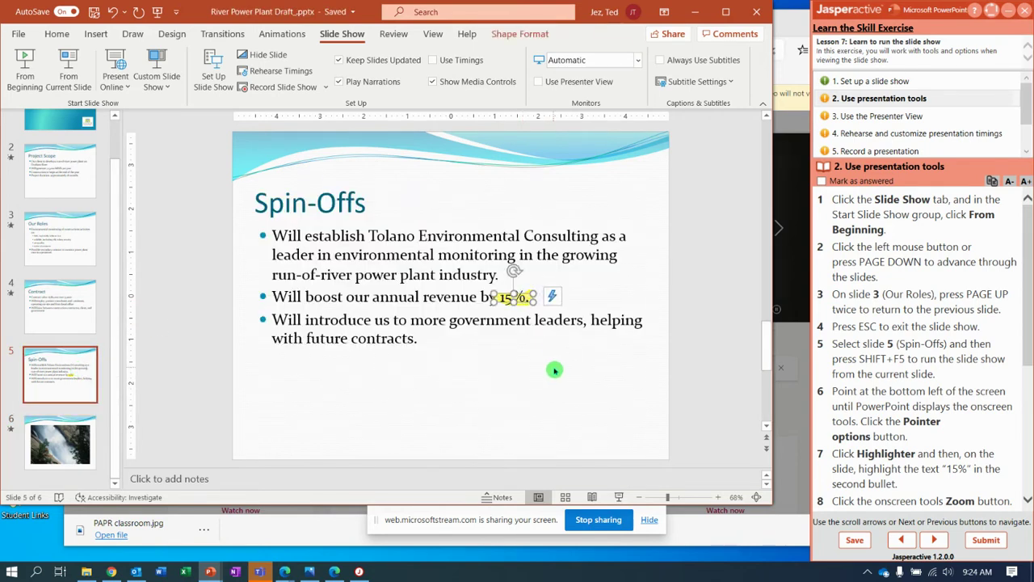
{"action": "mouse_move", "coordinate": [512, 301]}
{"action": "left_mouse_down"}
{"action": "mouse_move", "coordinate": [512, 337]}
{"action": "mouse_move", "coordinate": [506, 258]}
{"action": "mouse_move", "coordinate": [501, 362]}
{"action": "mouse_move", "coordinate": [505, 340]}
{"action": "left_mouse_up"}
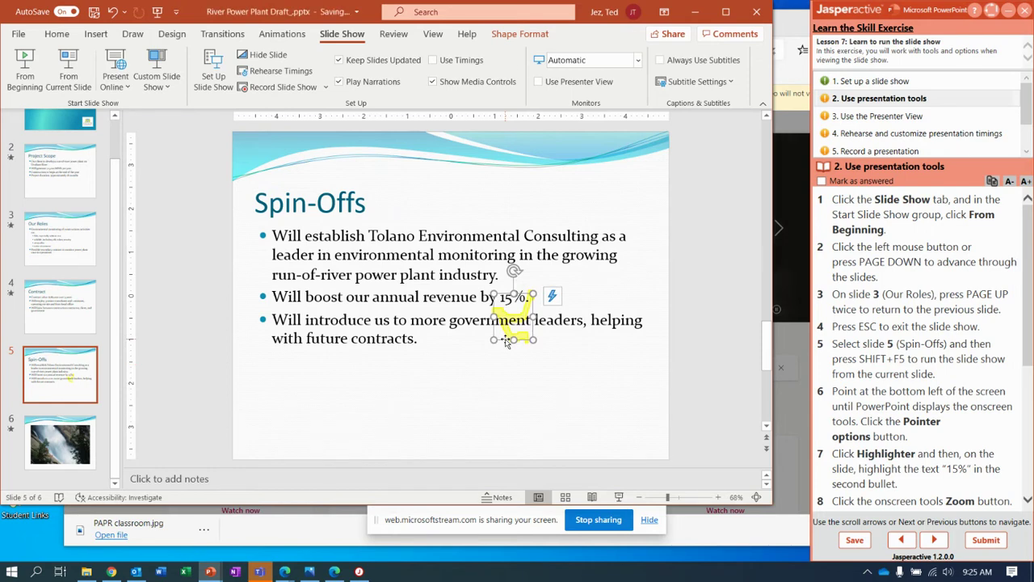
{"action": "key", "text": "Delete"}
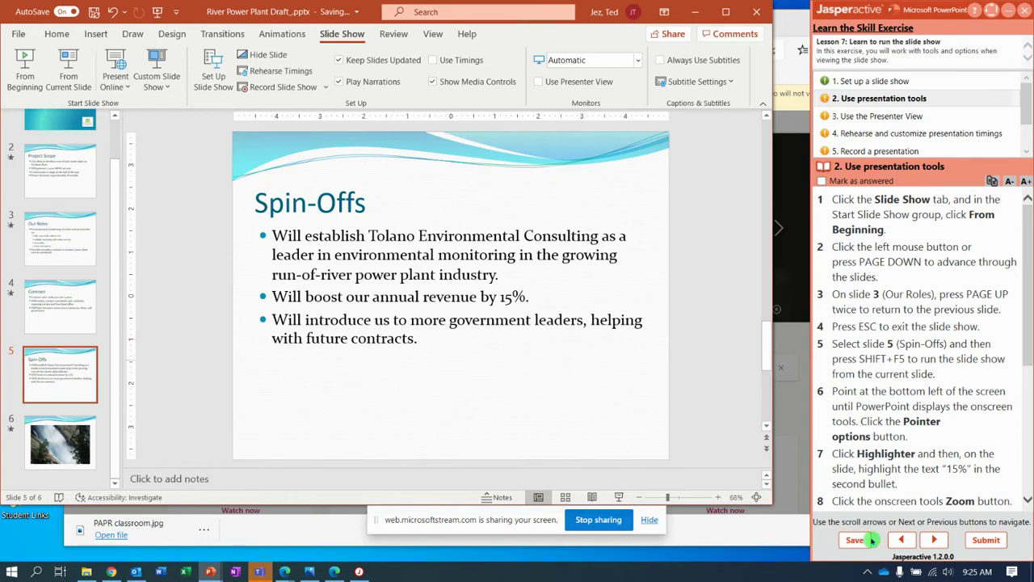
Step: Advance the exercise to the Presenter View task and start the show from slide 1
{"action": "left_click", "coordinate": [931, 542]}
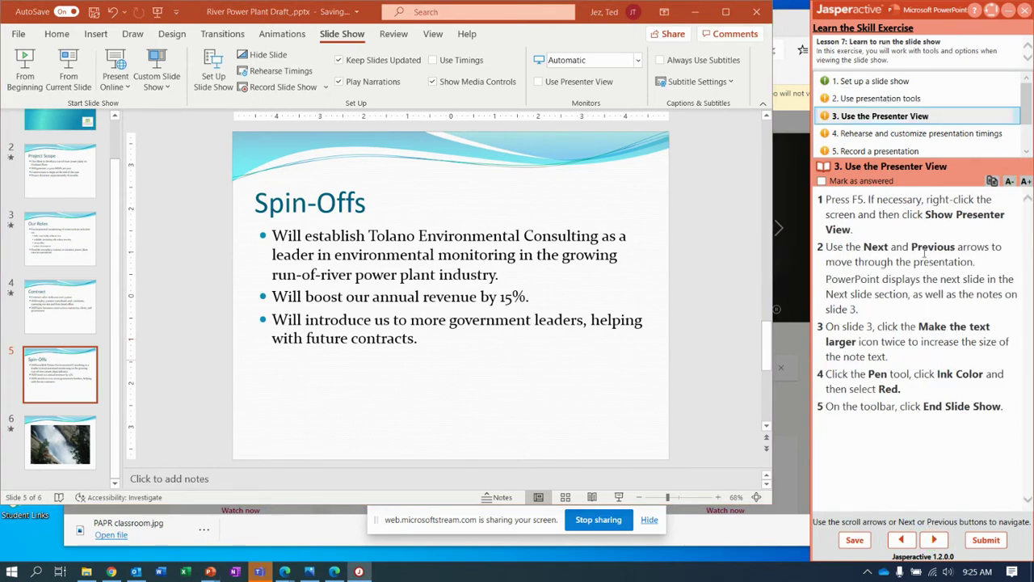
{"action": "left_click", "coordinate": [752, 398]}
{"action": "left_click", "coordinate": [680, 202]}
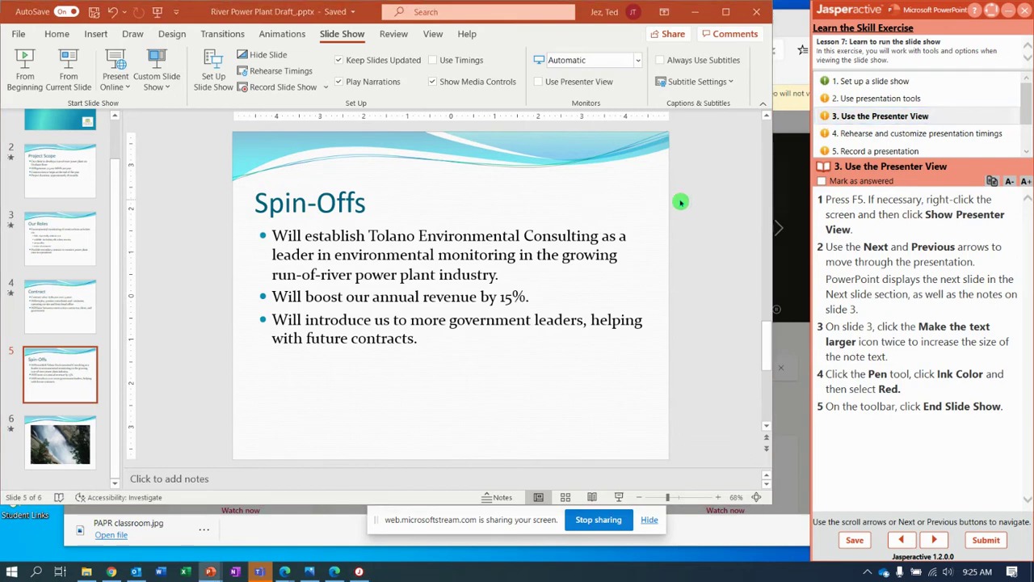
{"action": "key", "text": "F5"}
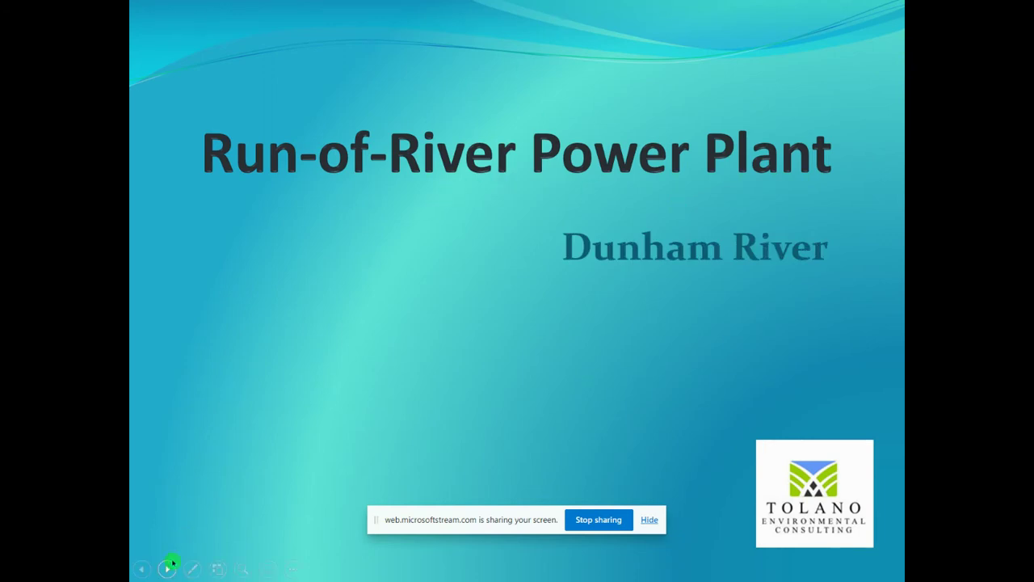
Step: Advance through Project Scope, Our Roles, Contract and Spin-Offs to the waterfall photo
{"action": "left_click", "coordinate": [167, 570]}
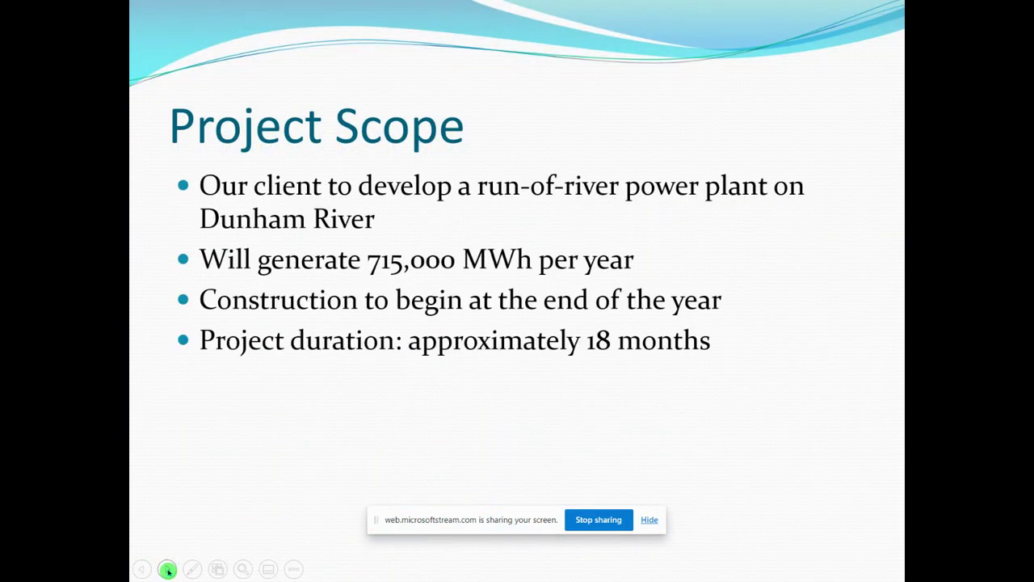
{"action": "left_click", "coordinate": [167, 570]}
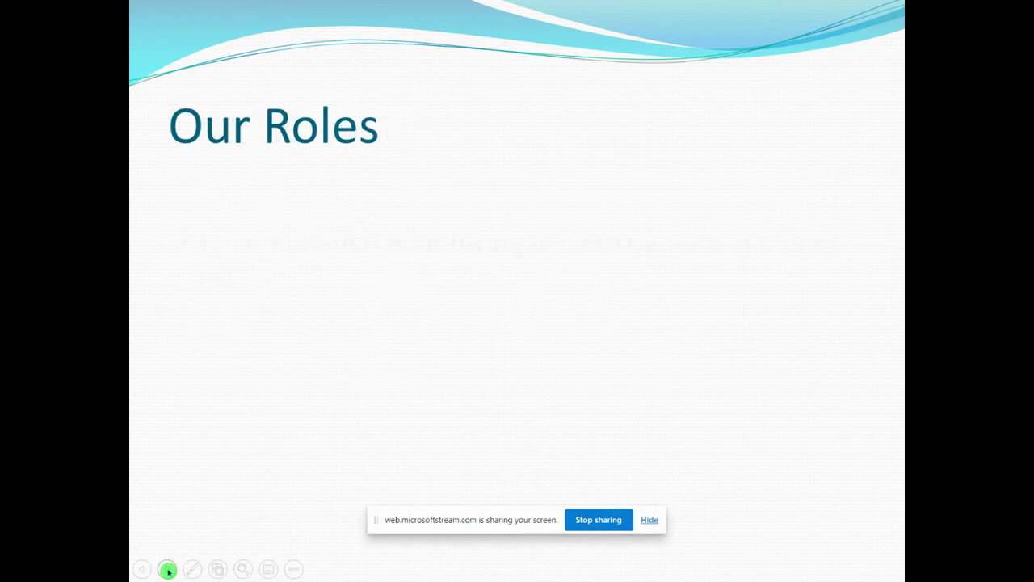
{"action": "left_click", "coordinate": [167, 570]}
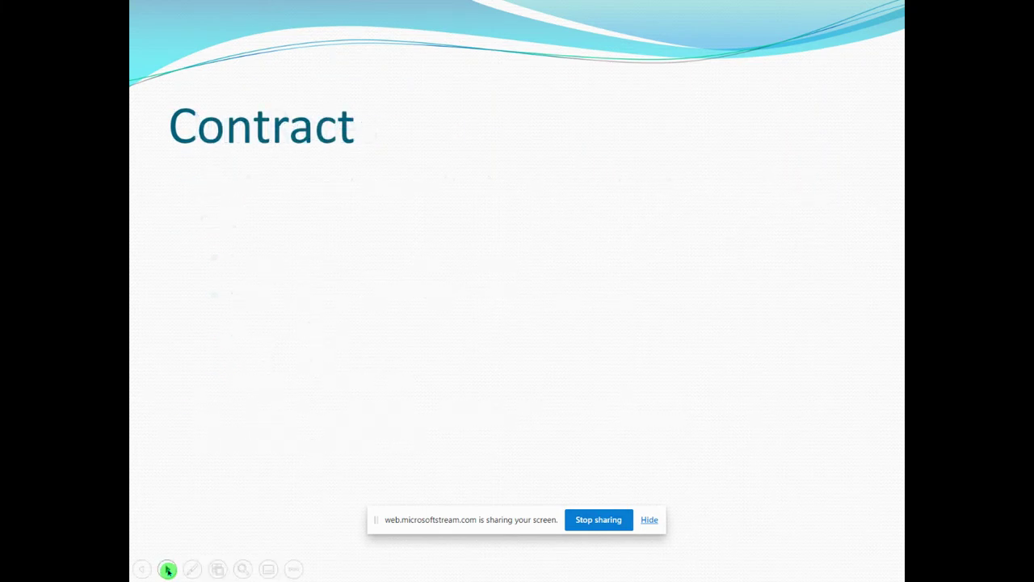
{"action": "left_click", "coordinate": [167, 569]}
{"action": "left_click", "coordinate": [167, 569]}
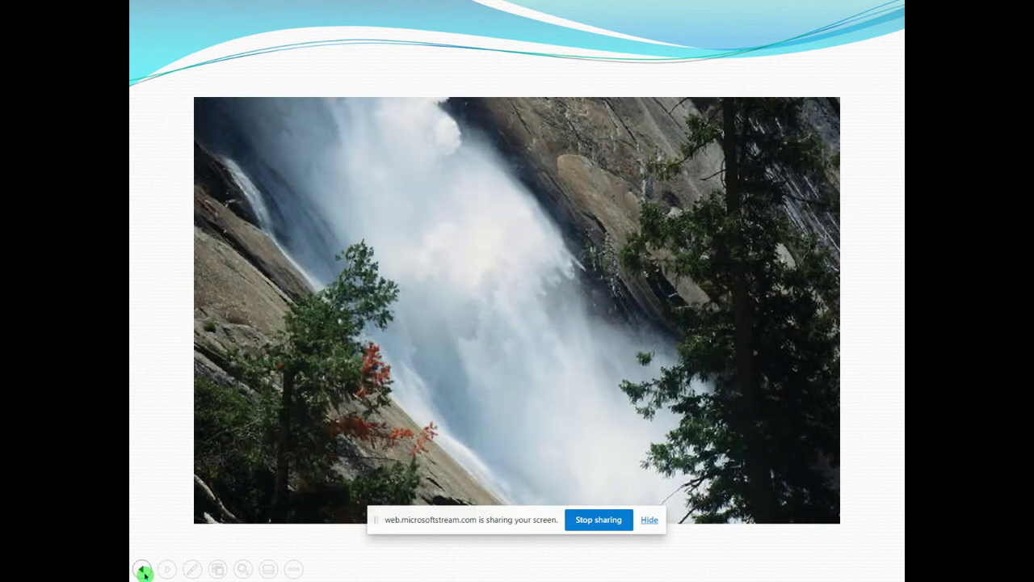
Step: Step back to Our Roles with bullets hidden and switch the show to Presenter View
{"action": "left_click", "coordinate": [143, 571]}
{"action": "left_click", "coordinate": [143, 571]}
{"action": "left_click", "coordinate": [143, 571]}
{"action": "left_click", "coordinate": [143, 570]}
{"action": "left_click", "coordinate": [143, 570]}
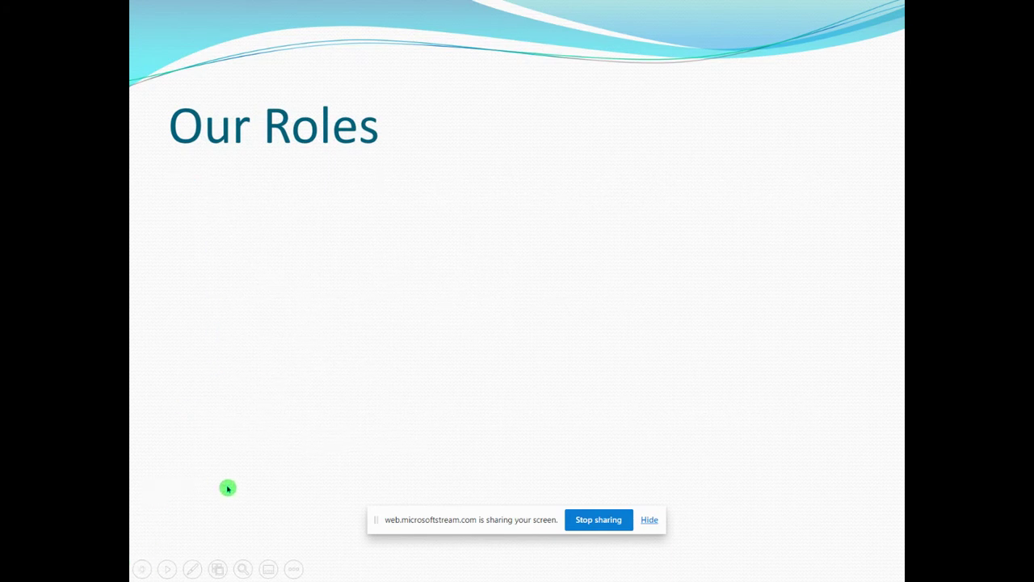
{"action": "right_click", "coordinate": [233, 277]}
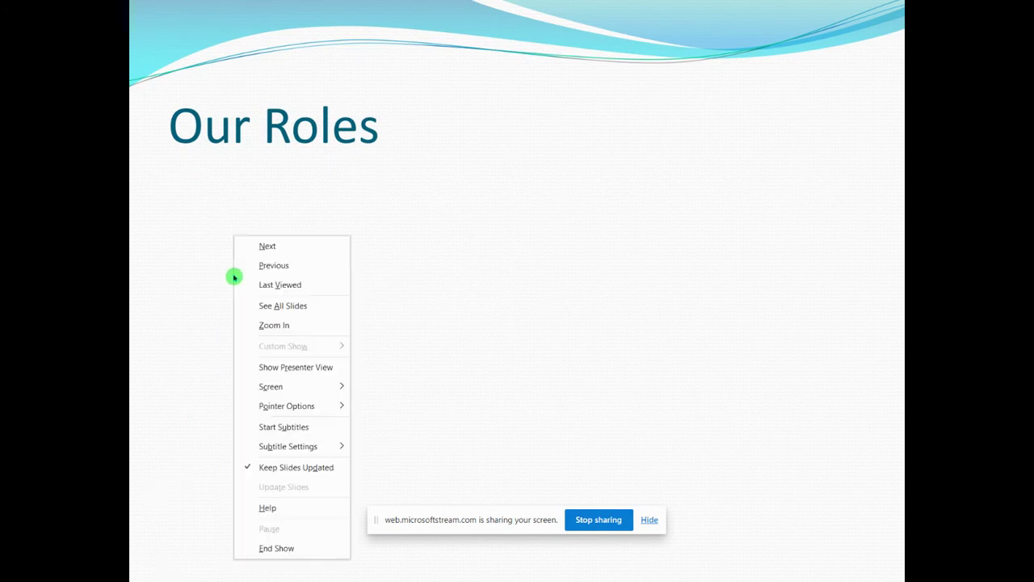
{"action": "left_click", "coordinate": [311, 370]}
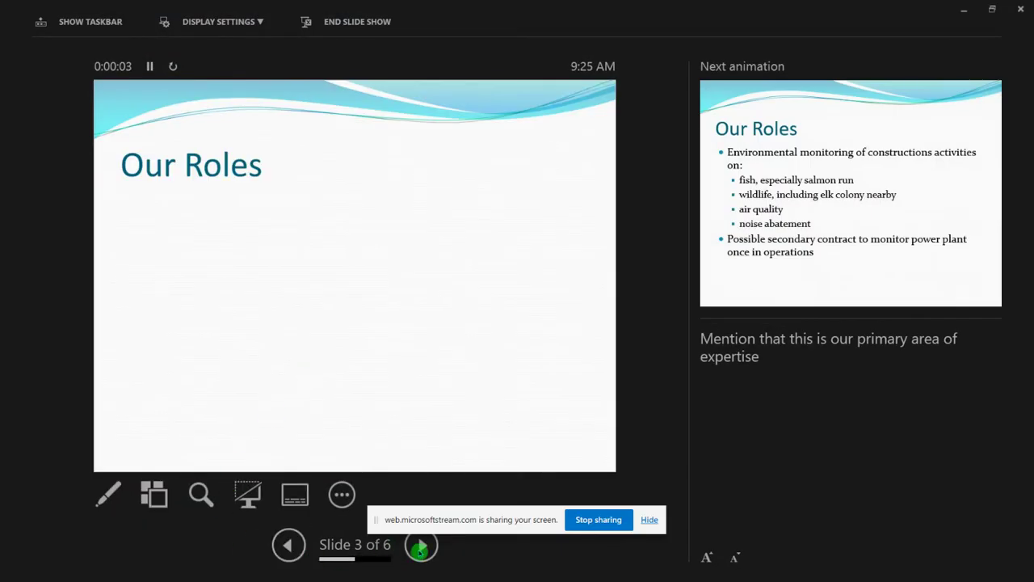
Step: Go back to the title slide, then advance through Project Scope to slide 3, Our Roles
{"action": "left_click", "coordinate": [284, 550]}
{"action": "left_click", "coordinate": [284, 549]}
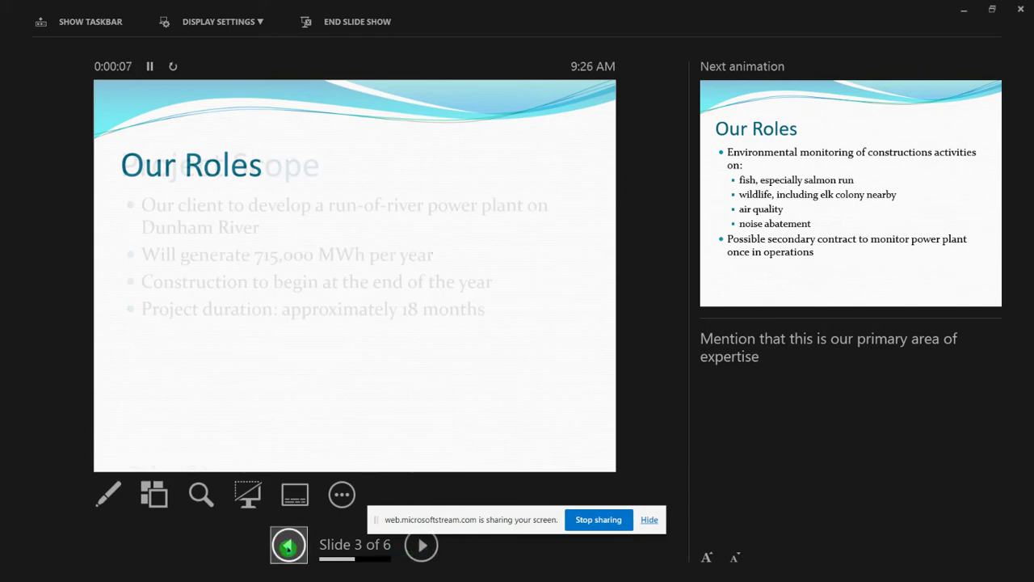
{"action": "left_click", "coordinate": [287, 547]}
{"action": "left_click", "coordinate": [287, 547]}
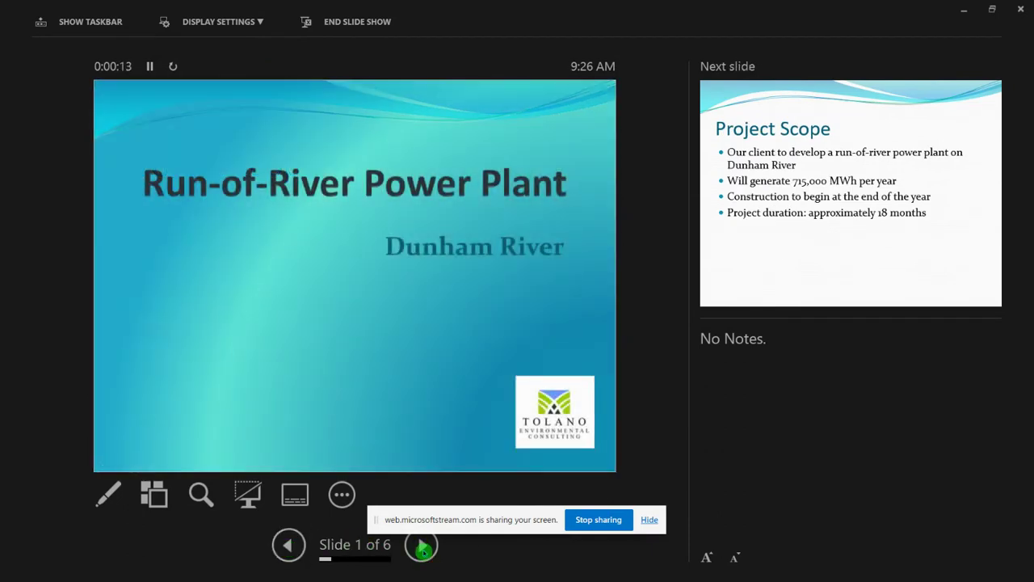
{"action": "left_click_drag", "start_coordinate": [477, 517], "coordinate": [479, 469]}
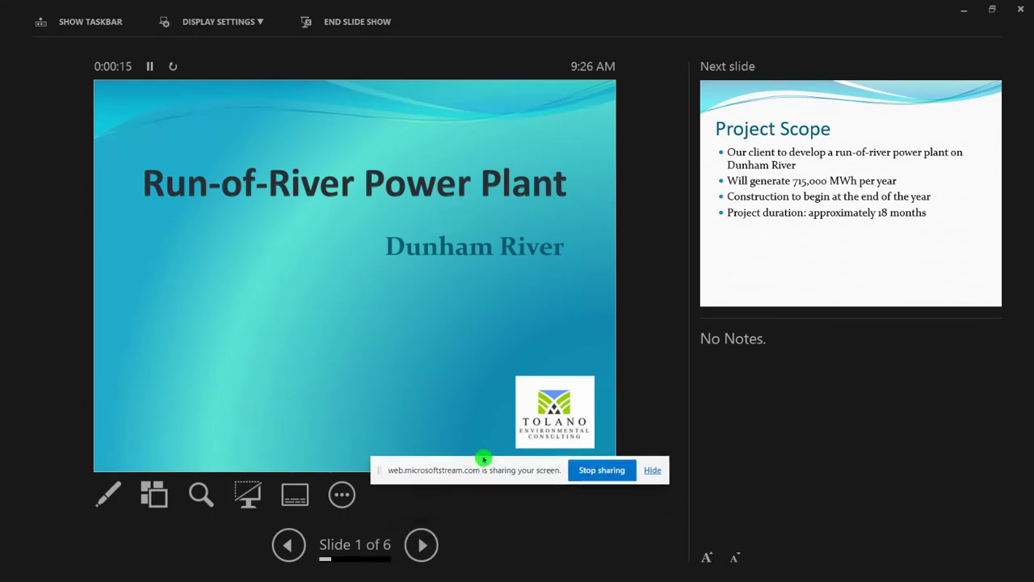
{"action": "left_click", "coordinate": [420, 548]}
{"action": "left_click", "coordinate": [421, 548]}
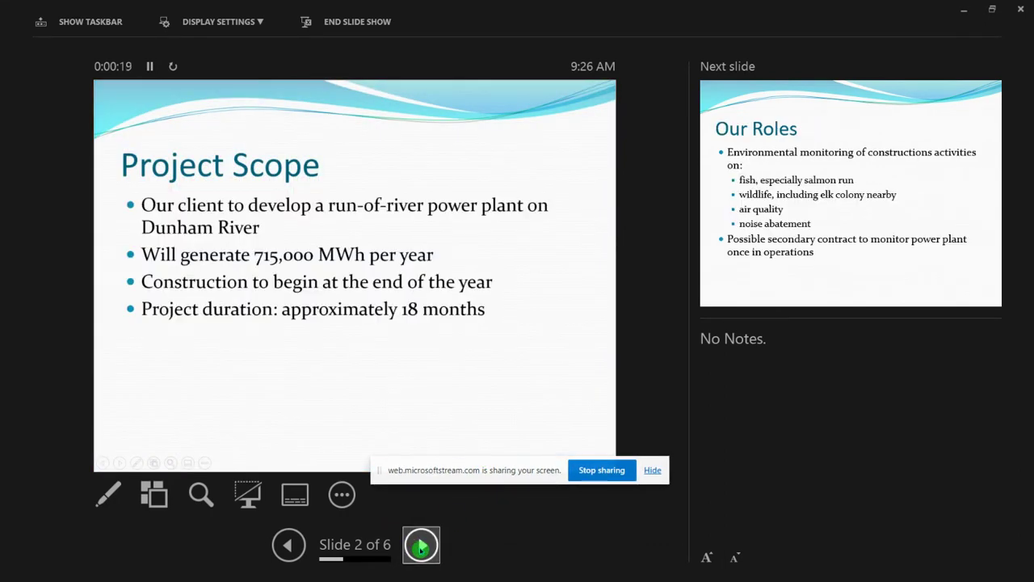
{"action": "left_click", "coordinate": [421, 548]}
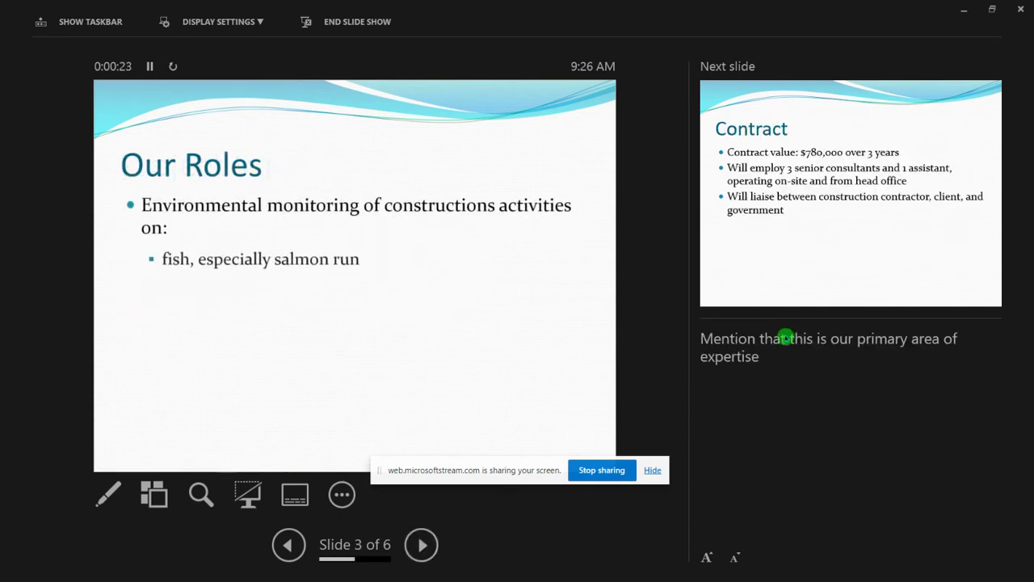
Step: Enlarge the speaker notes text four steps, then reduce it by one
{"action": "left_click", "coordinate": [707, 558]}
{"action": "left_click", "coordinate": [708, 557]}
{"action": "left_click", "coordinate": [707, 558]}
{"action": "left_click", "coordinate": [708, 557]}
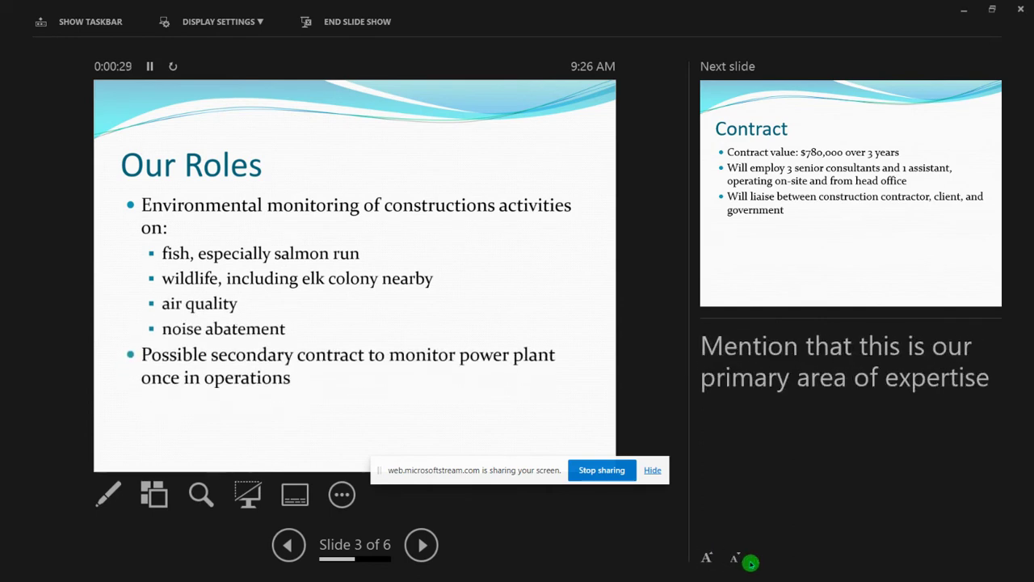
{"action": "left_click", "coordinate": [737, 558]}
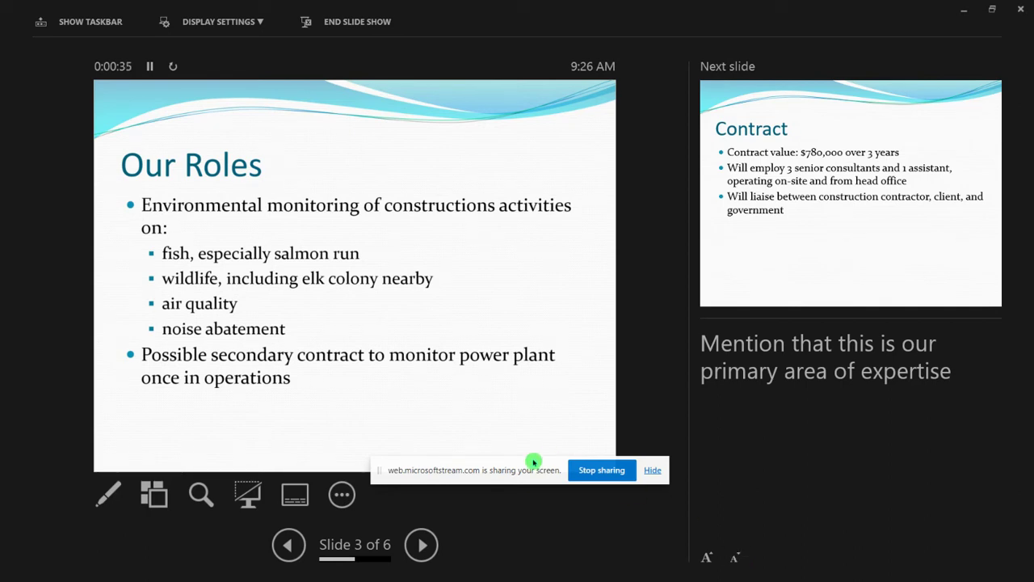
Step: Switch the pointer to the Pen with red ink colour
{"action": "left_click", "coordinate": [107, 493]}
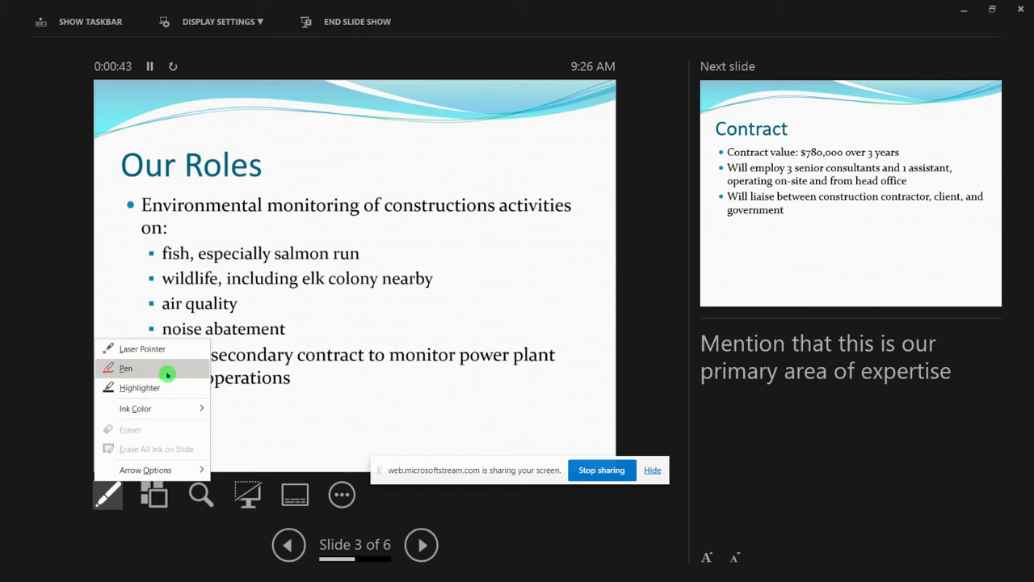
{"action": "left_click", "coordinate": [126, 368]}
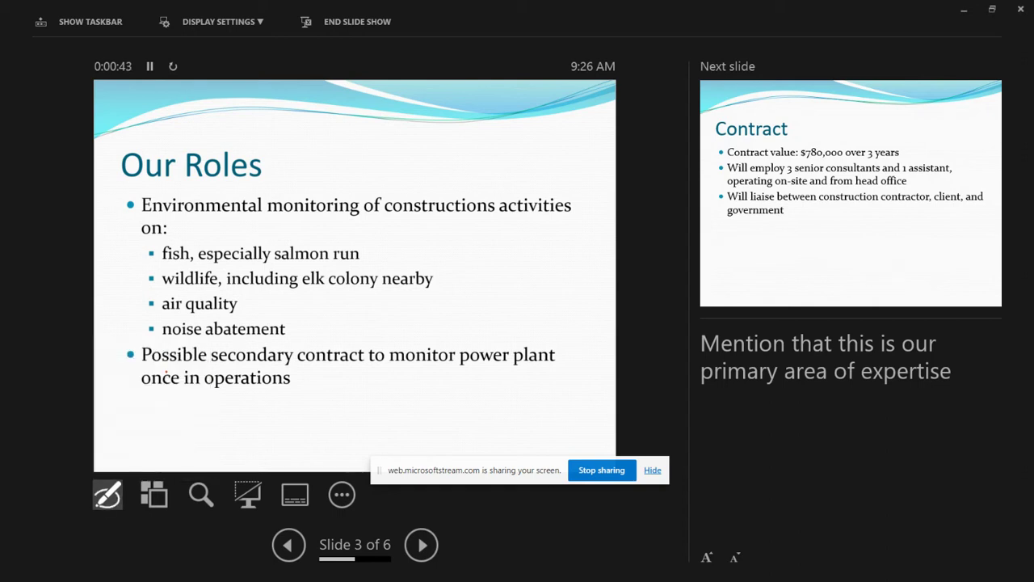
{"action": "left_click", "coordinate": [118, 492]}
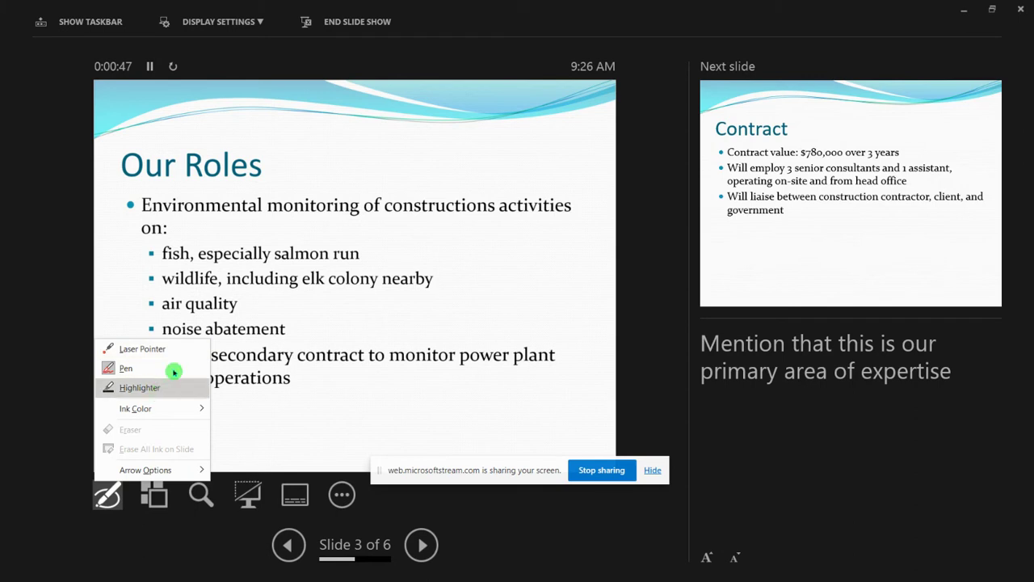
{"action": "mouse_move", "coordinate": [194, 407]}
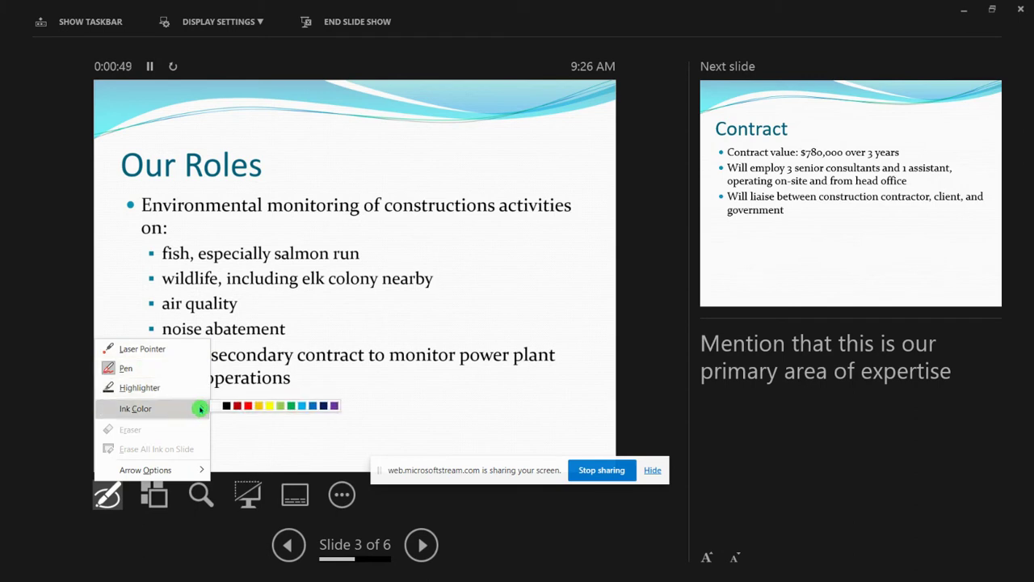
{"action": "left_click", "coordinate": [249, 405]}
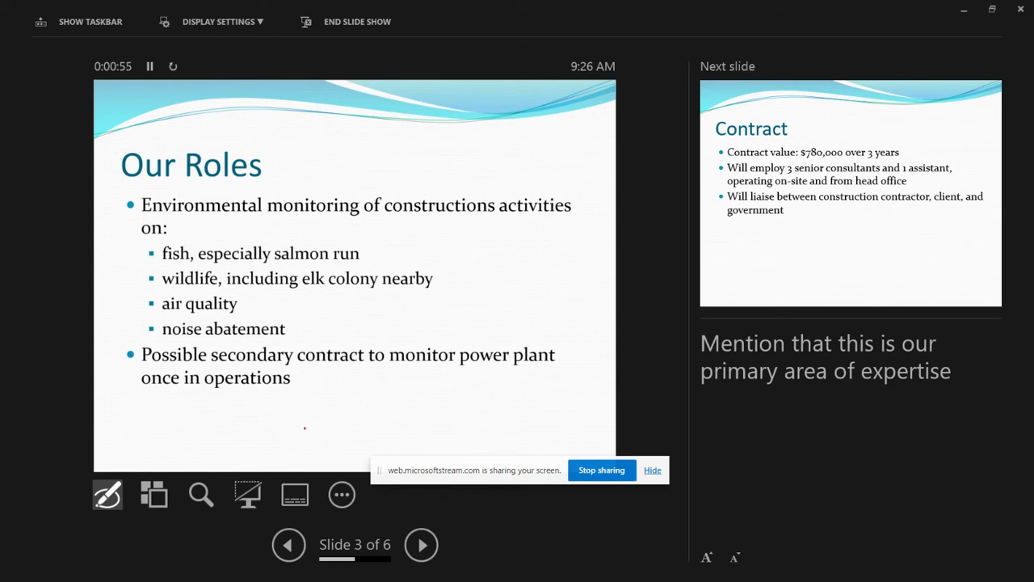
Step: End the presenter show and advance the exercise to the rehearse-timings step
{"action": "left_click", "coordinate": [356, 21]}
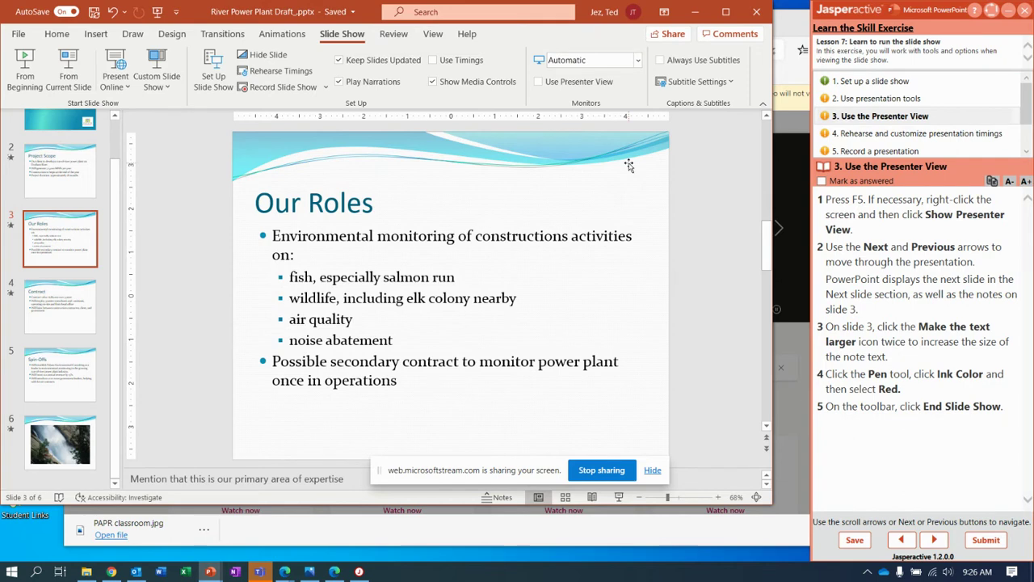
{"action": "left_click", "coordinate": [942, 540]}
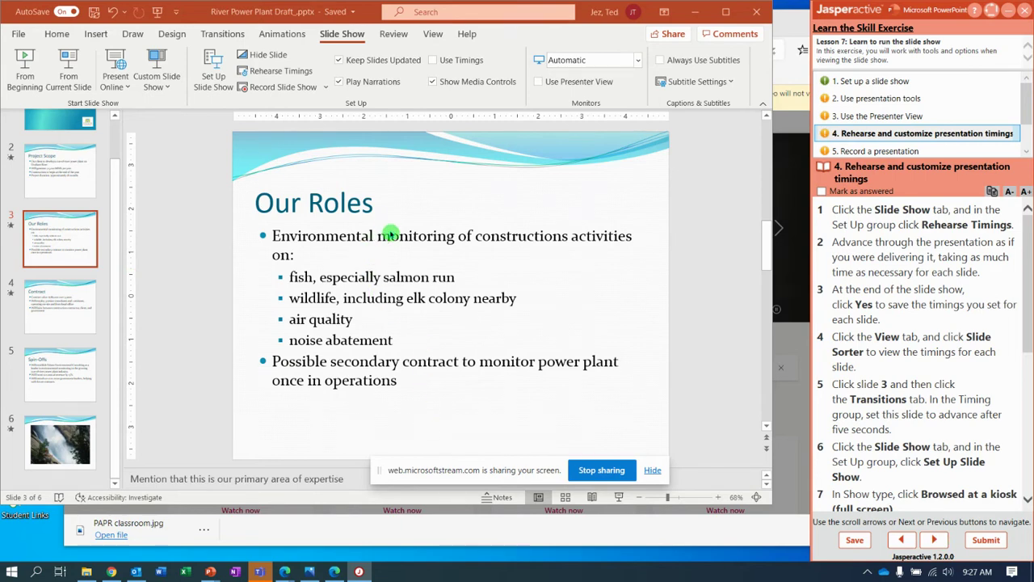
Step: Rehearse timings through all six slides, stepping back once at Our Roles, until the 0:00:08 prompt
{"action": "left_click", "coordinate": [282, 72]}
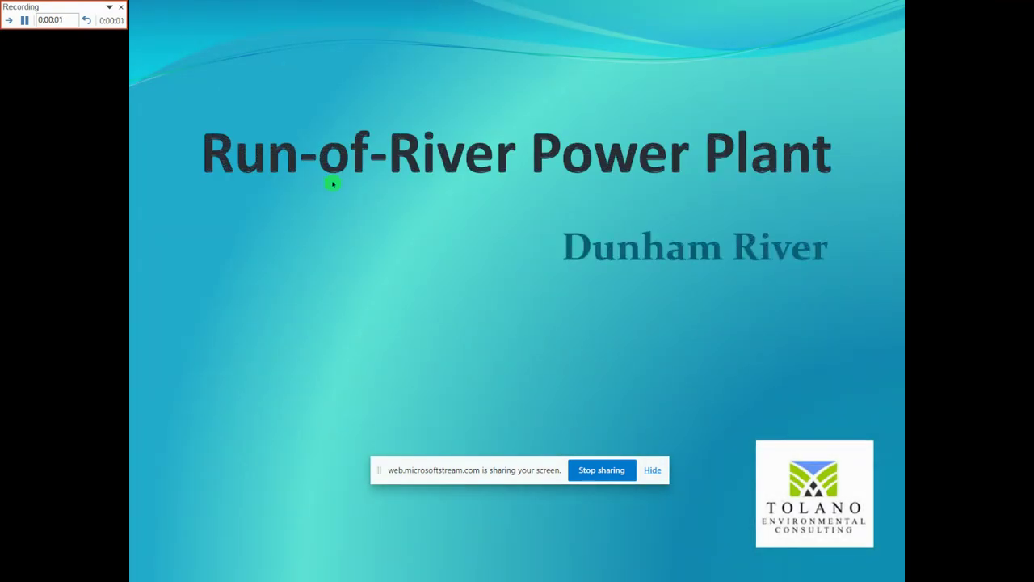
{"action": "left_click", "coordinate": [332, 184]}
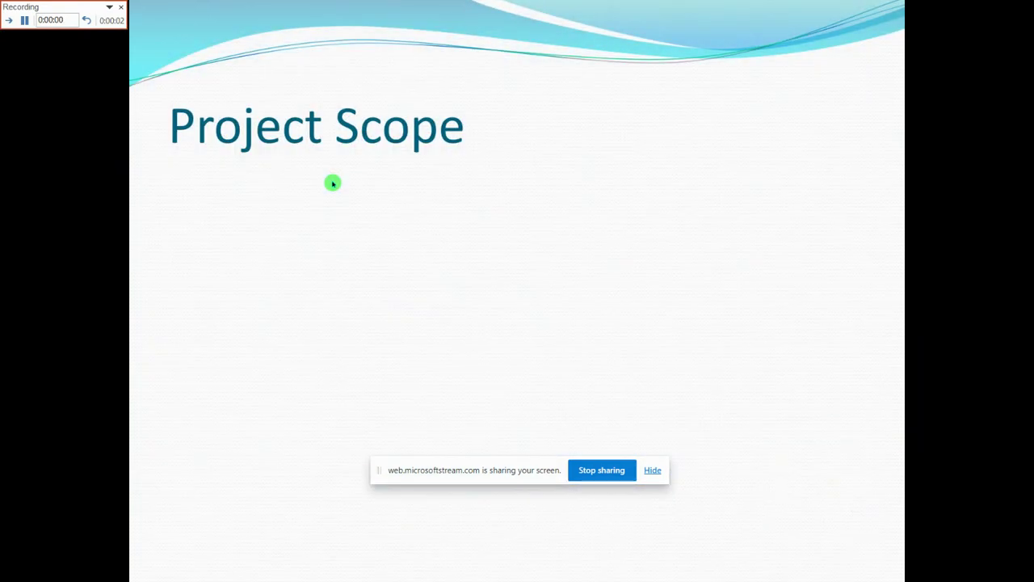
{"action": "left_click", "coordinate": [332, 184]}
{"action": "left_click", "coordinate": [332, 184]}
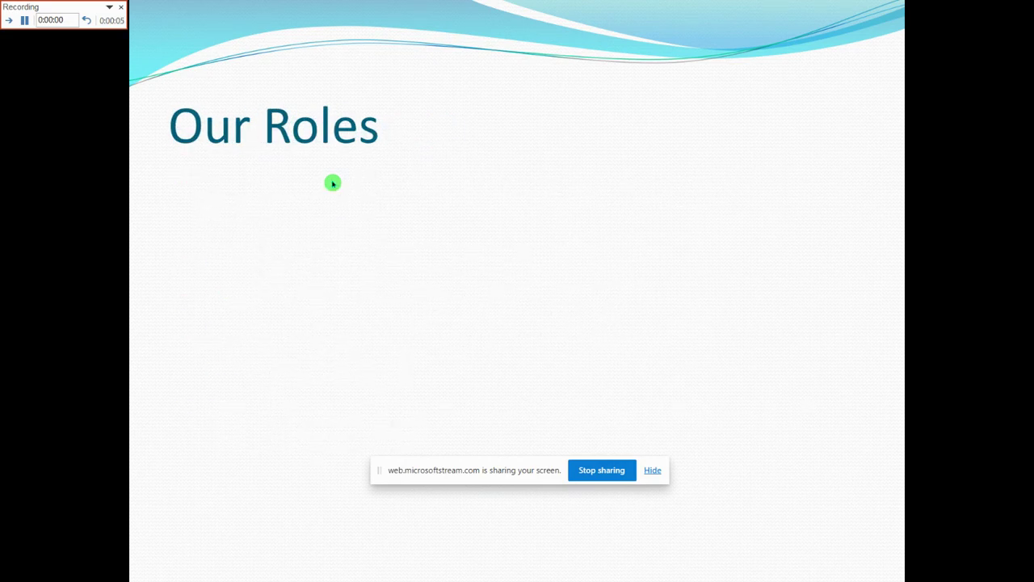
{"action": "key", "text": "Left"}
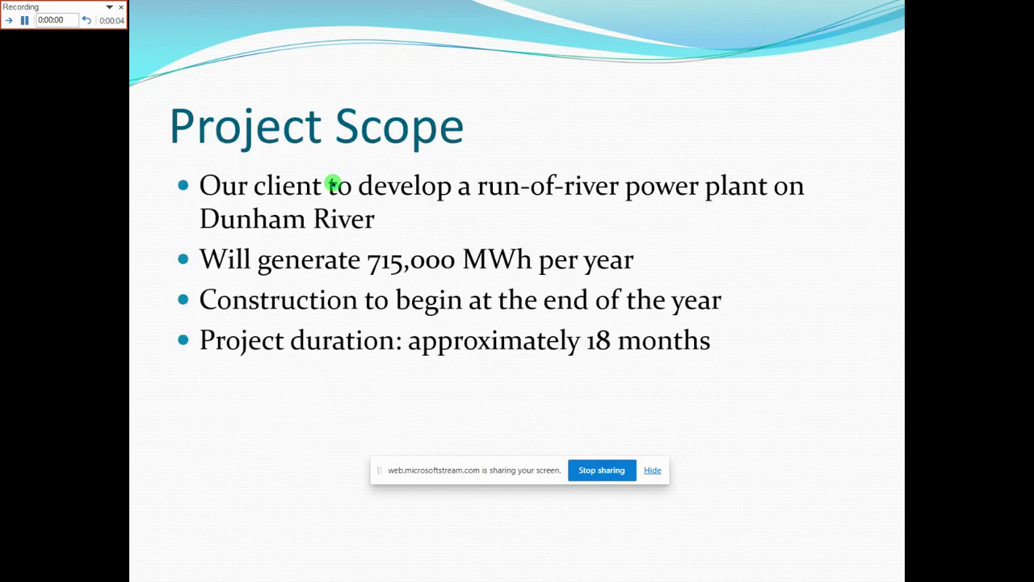
{"action": "left_click", "coordinate": [332, 184]}
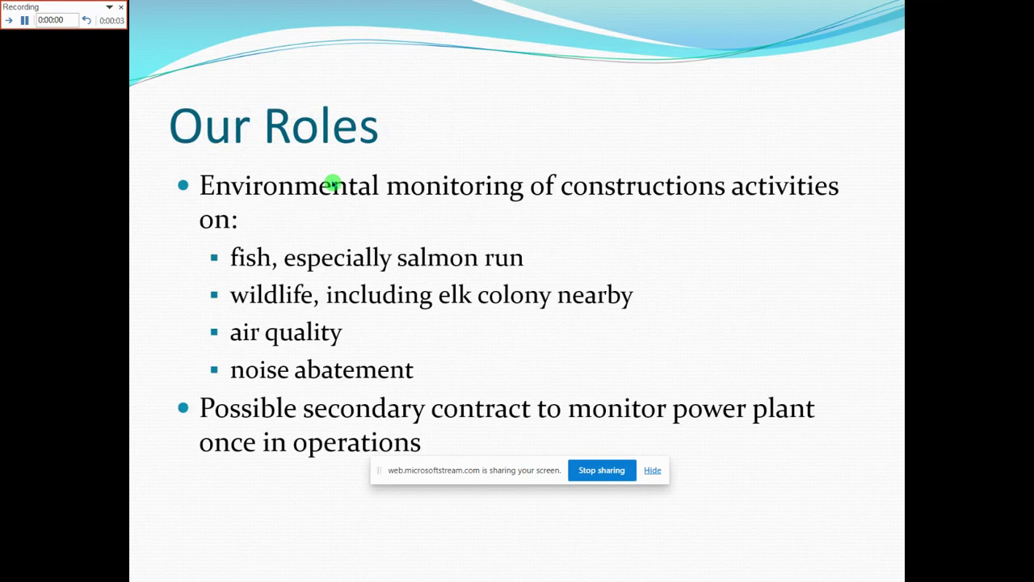
{"action": "left_click", "coordinate": [332, 185]}
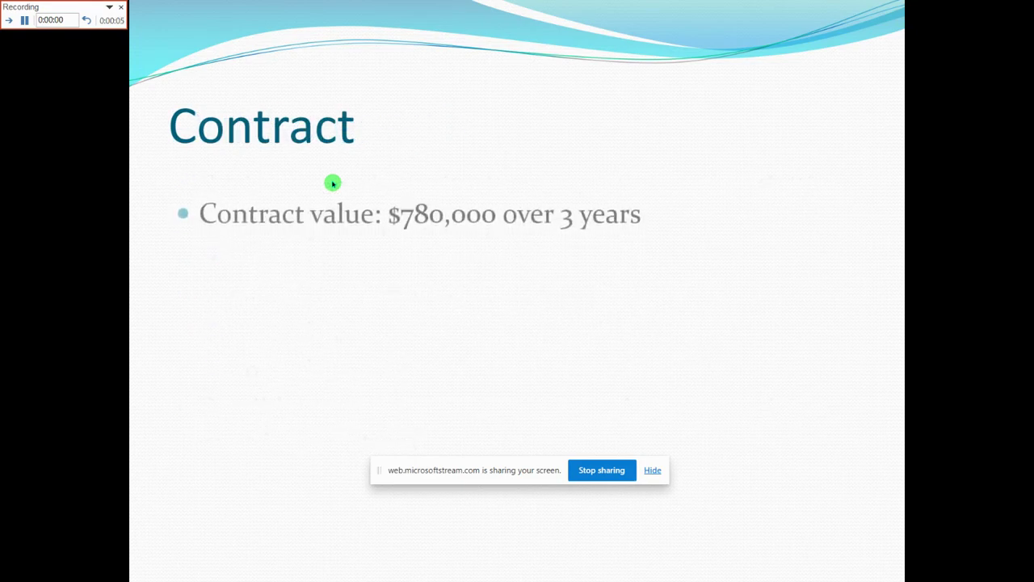
{"action": "left_click", "coordinate": [332, 184]}
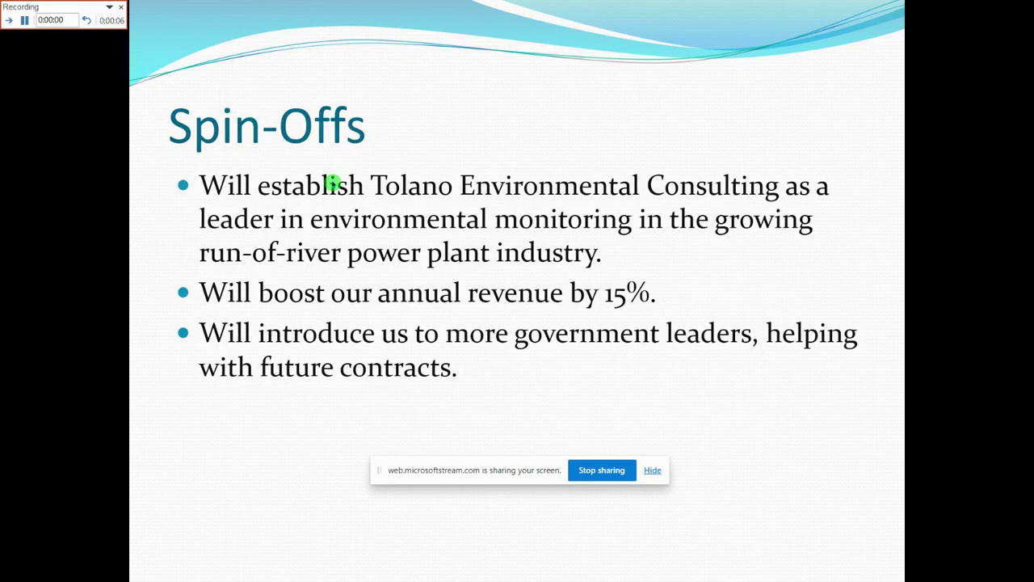
{"action": "left_click", "coordinate": [332, 184]}
{"action": "left_click", "coordinate": [332, 184]}
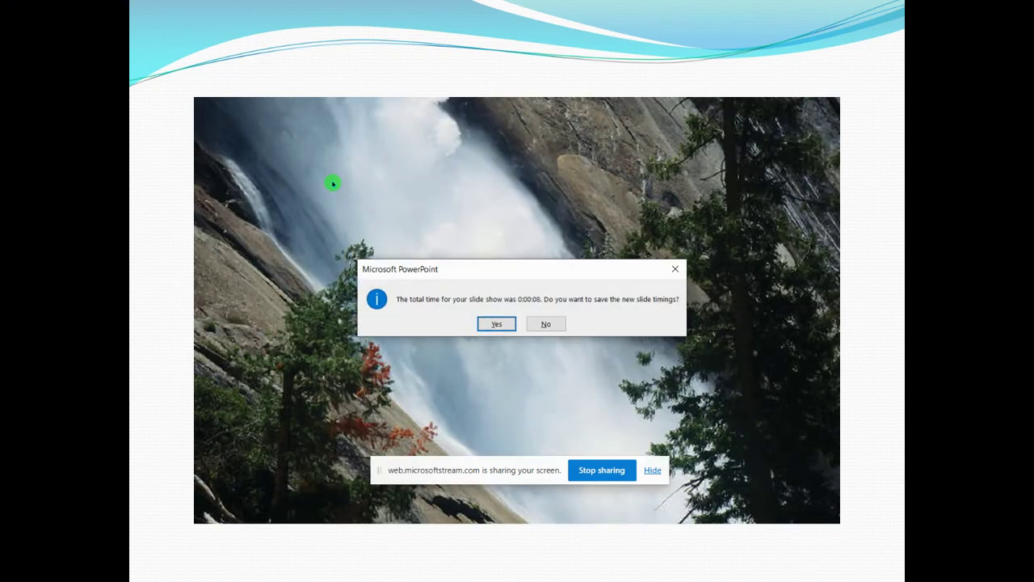
Step: Save the 0:00:08 rehearsed timings and switch to Slide Sorter view
{"action": "left_click", "coordinate": [481, 324]}
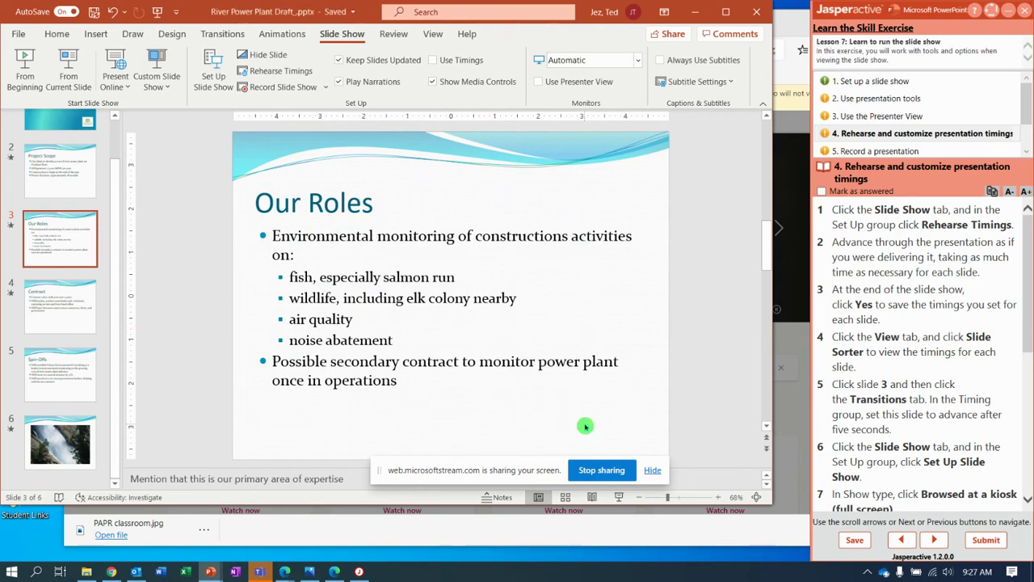
{"action": "left_click", "coordinate": [431, 33]}
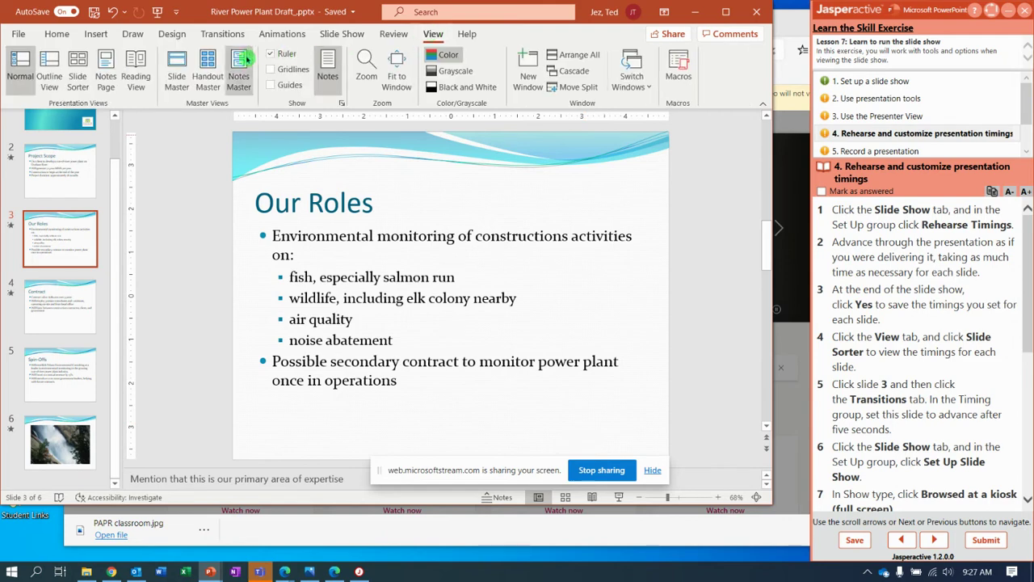
{"action": "left_click", "coordinate": [79, 78]}
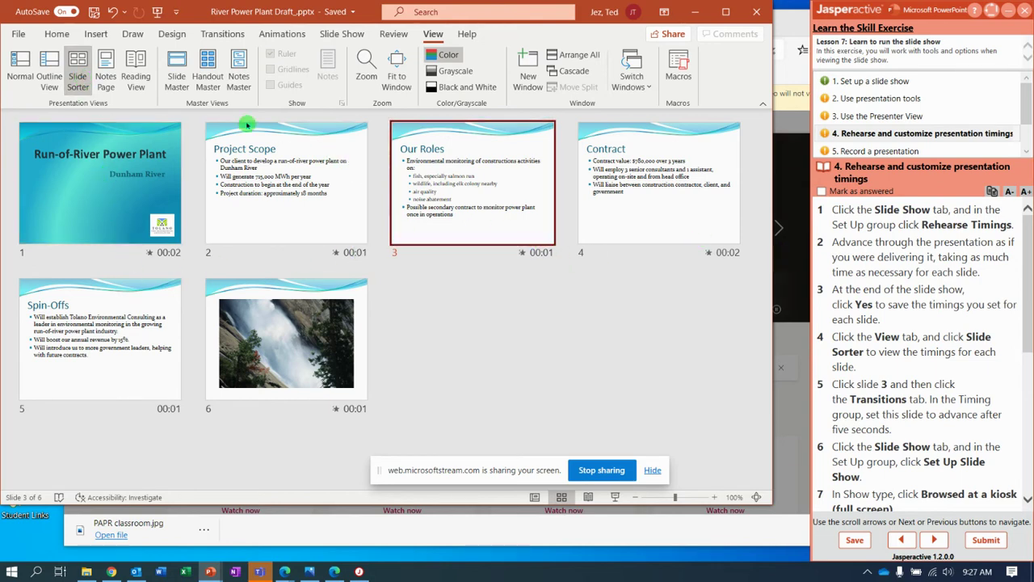
Step: Set slide 3 to advance automatically after 00:05.00, with On Mouse Click unchecked
{"action": "left_click", "coordinate": [233, 34]}
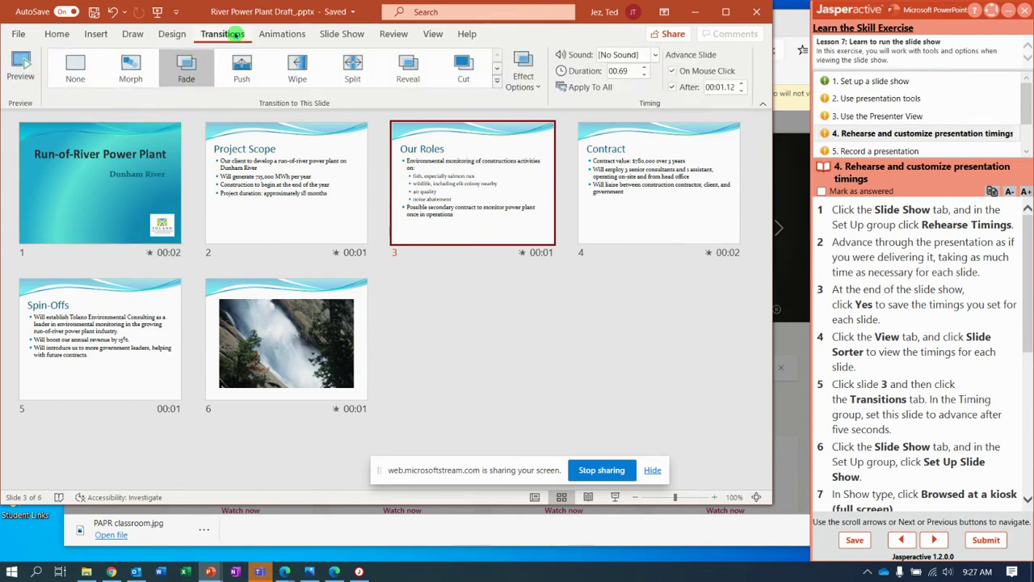
{"action": "left_click", "coordinate": [158, 199]}
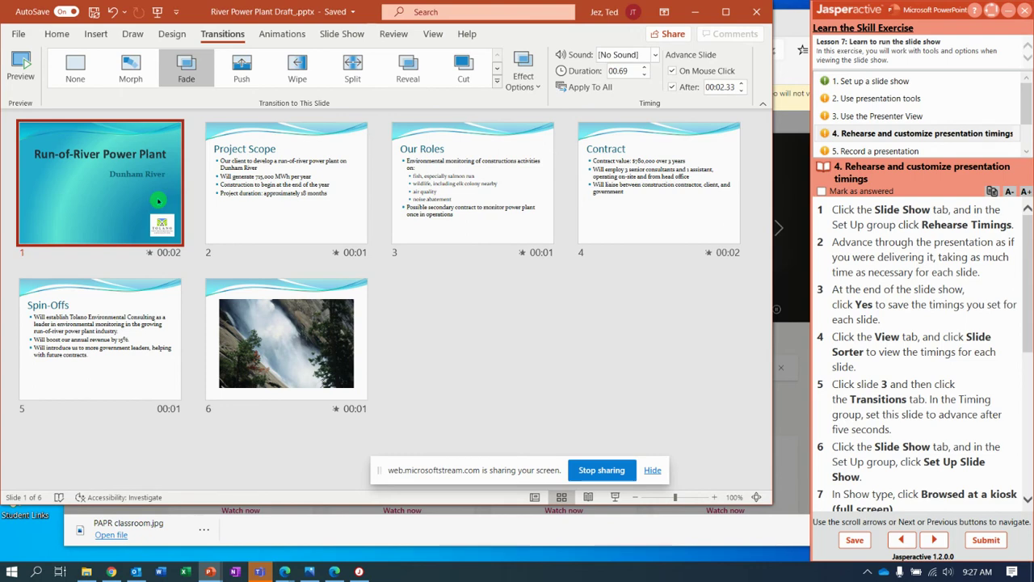
{"action": "left_click", "coordinate": [328, 219]}
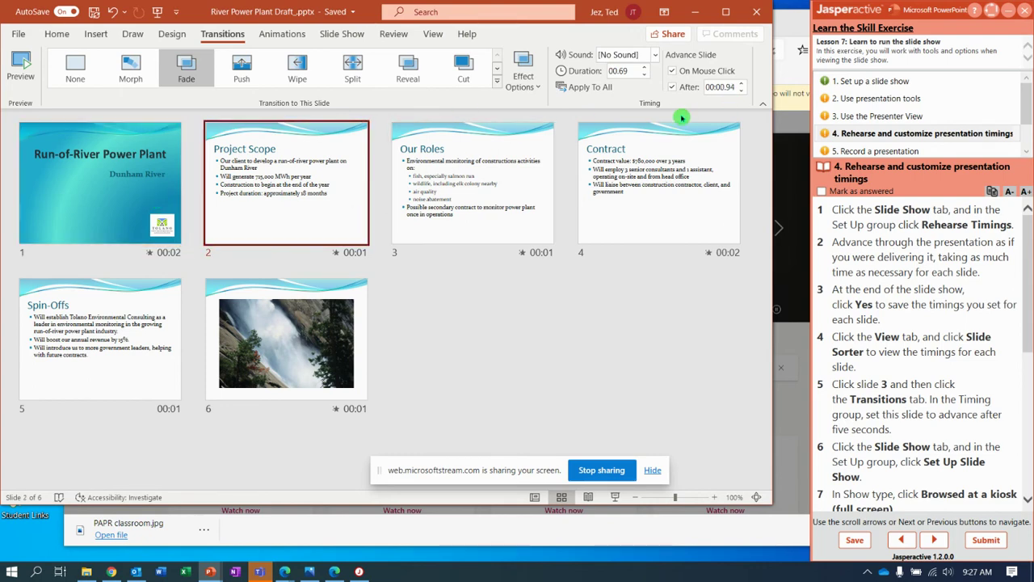
{"action": "left_click", "coordinate": [496, 201]}
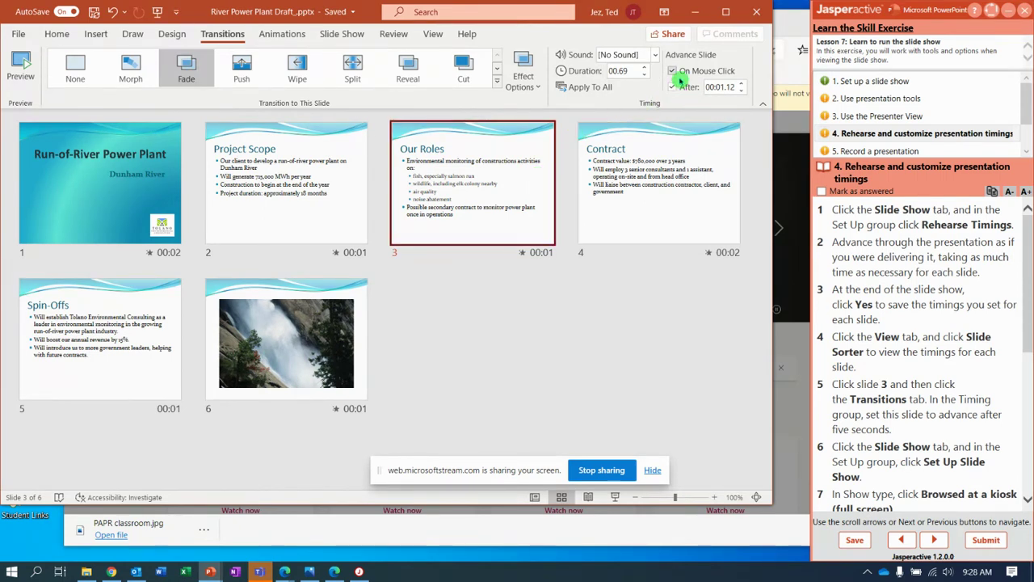
{"action": "left_click", "coordinate": [682, 72]}
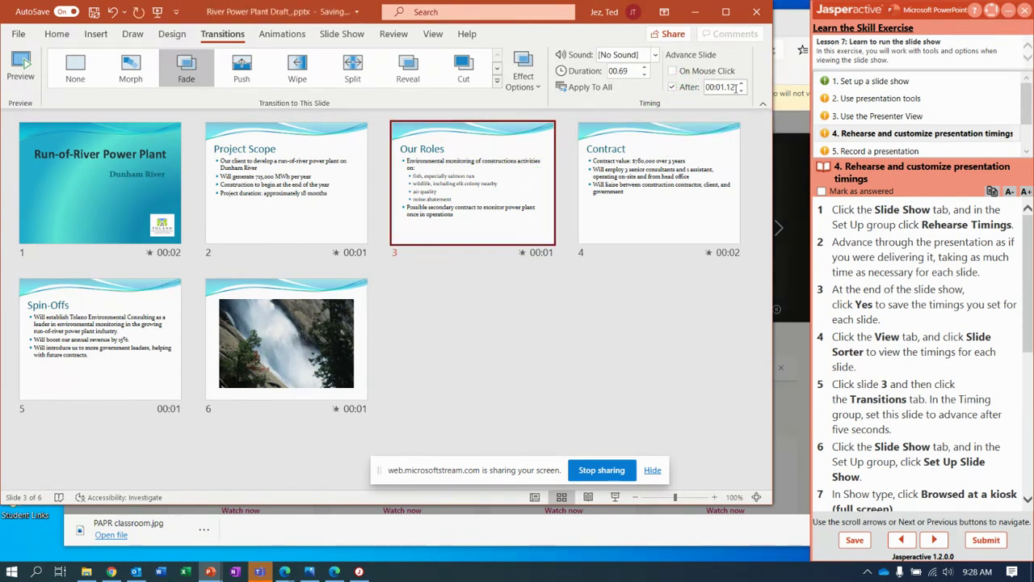
{"action": "left_click", "coordinate": [741, 84]}
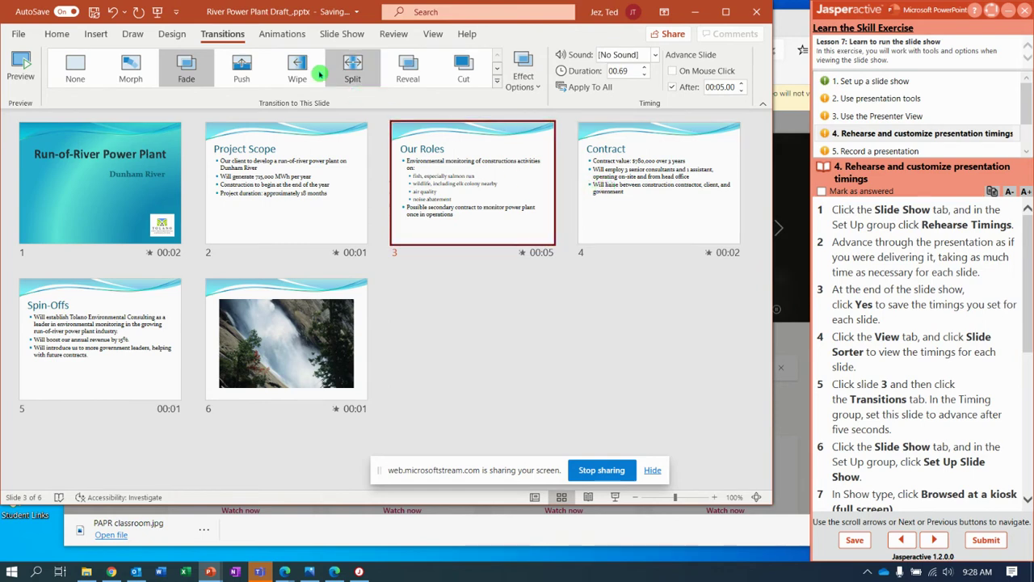
{"action": "left_click", "coordinate": [340, 35]}
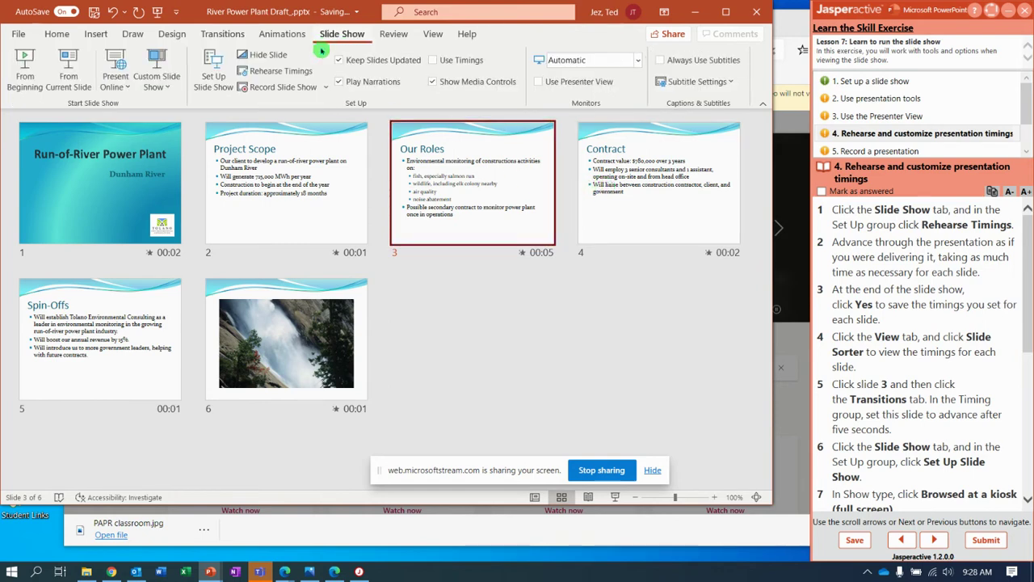
Step: Configure the slide show as Browsed at a kiosk, showing slides 1 to 3
{"action": "left_click", "coordinate": [217, 74]}
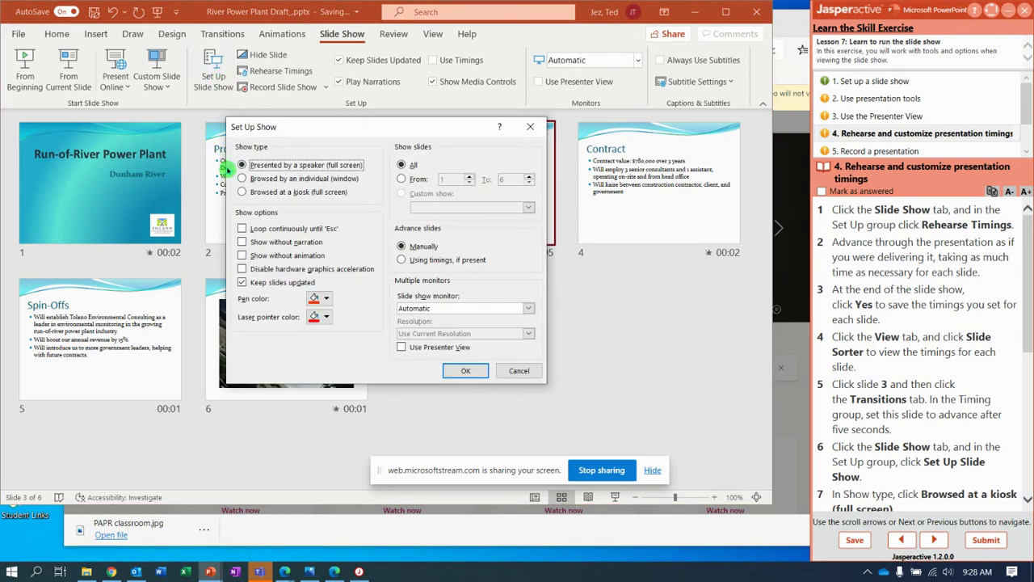
{"action": "left_click", "coordinate": [243, 192]}
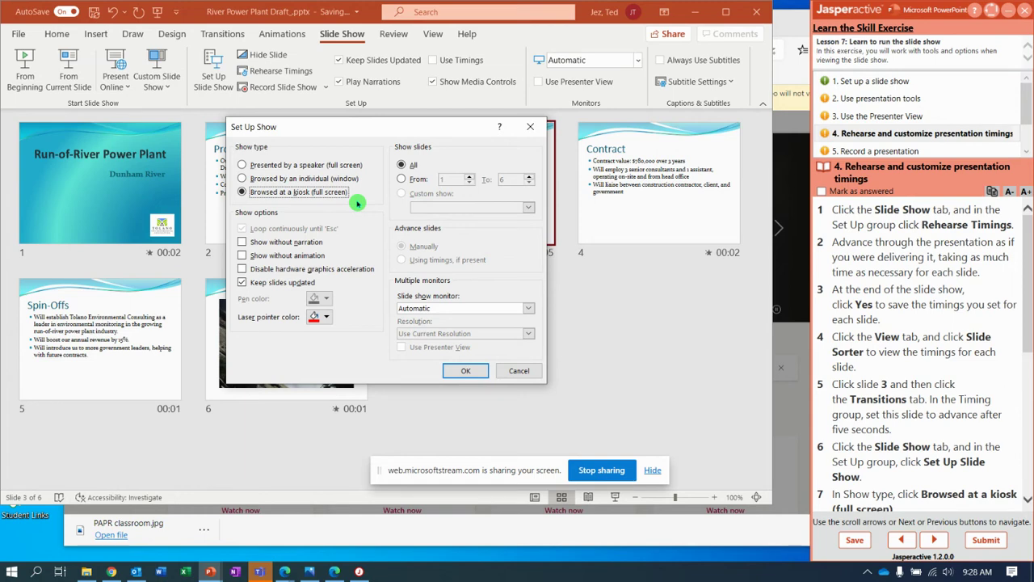
{"action": "left_click", "coordinate": [409, 179]}
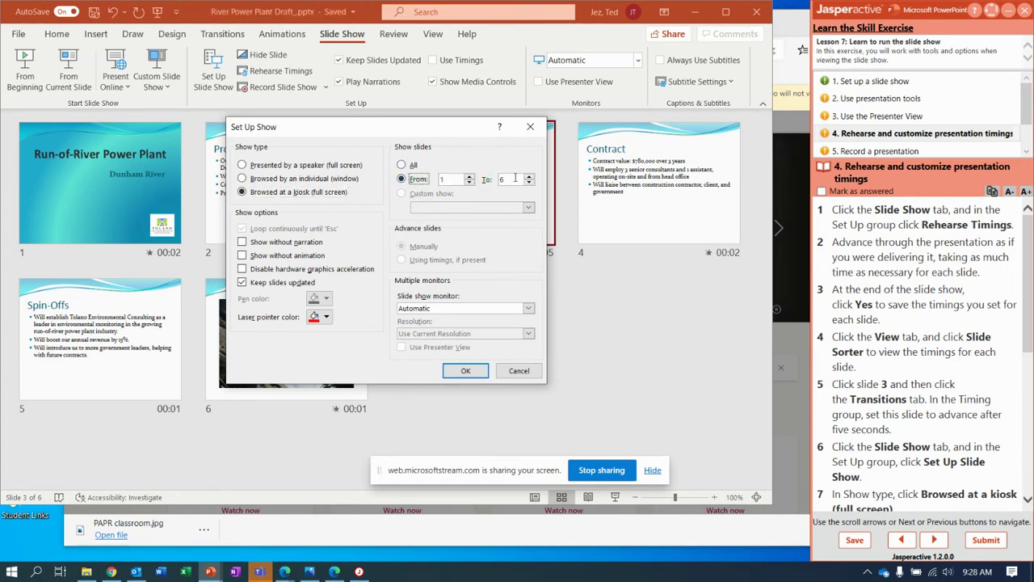
{"action": "left_click", "coordinate": [529, 183]}
{"action": "left_click", "coordinate": [529, 182]}
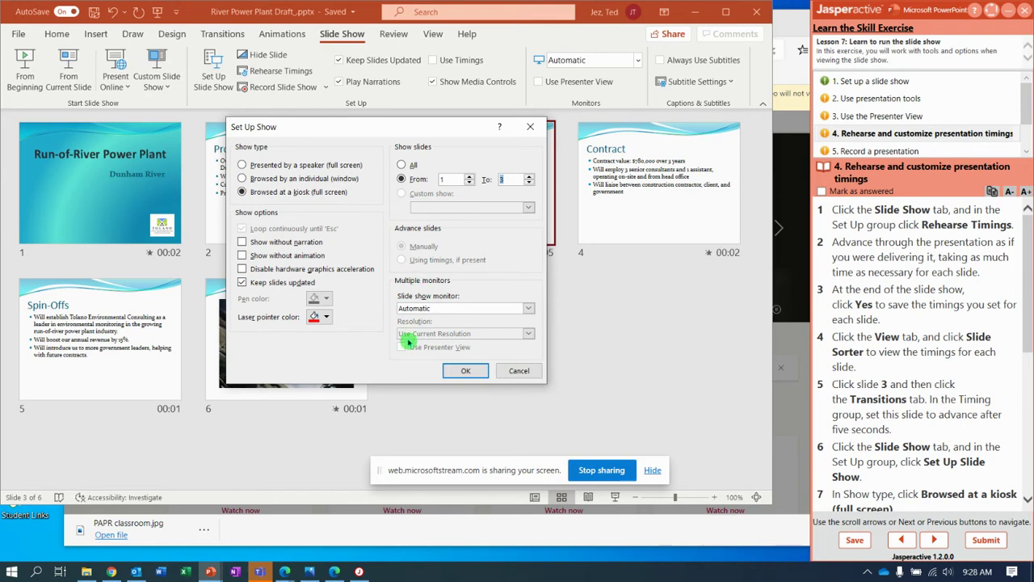
{"action": "left_click", "coordinate": [464, 371]}
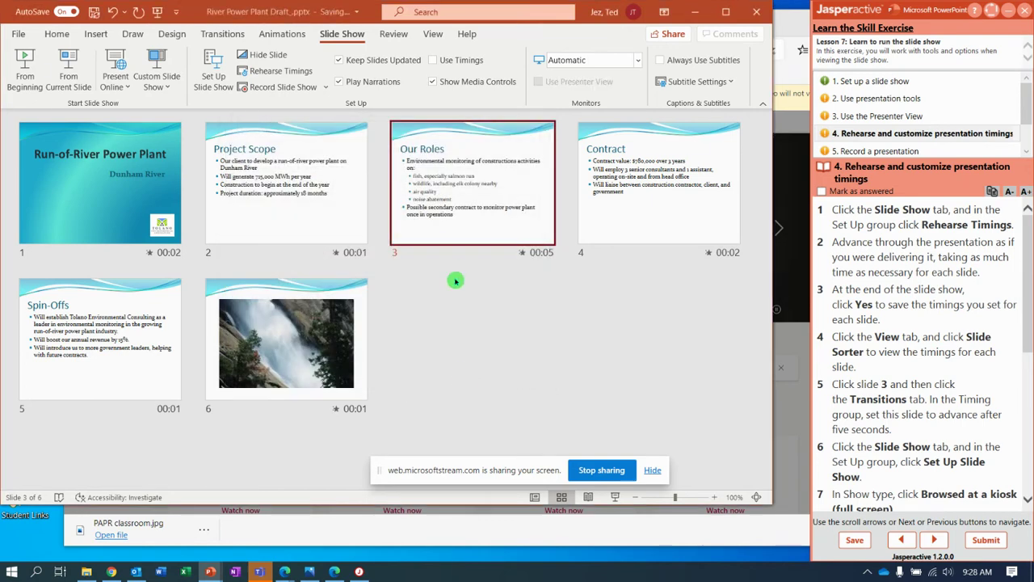
Step: Turn on Use Timings, start the show from slide 1, and advance to Project Scope
{"action": "left_click", "coordinate": [434, 61]}
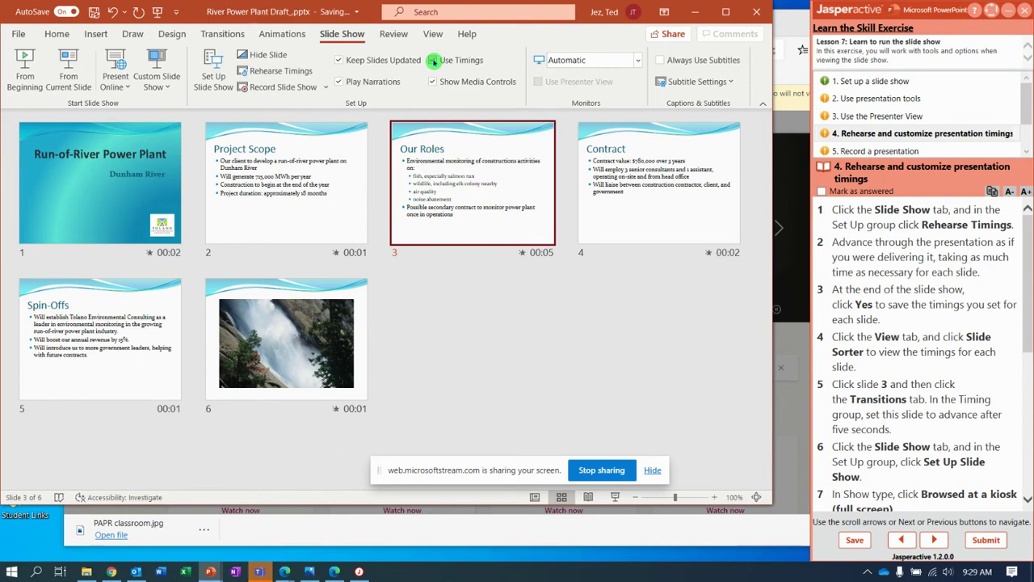
{"action": "left_click", "coordinate": [445, 61]}
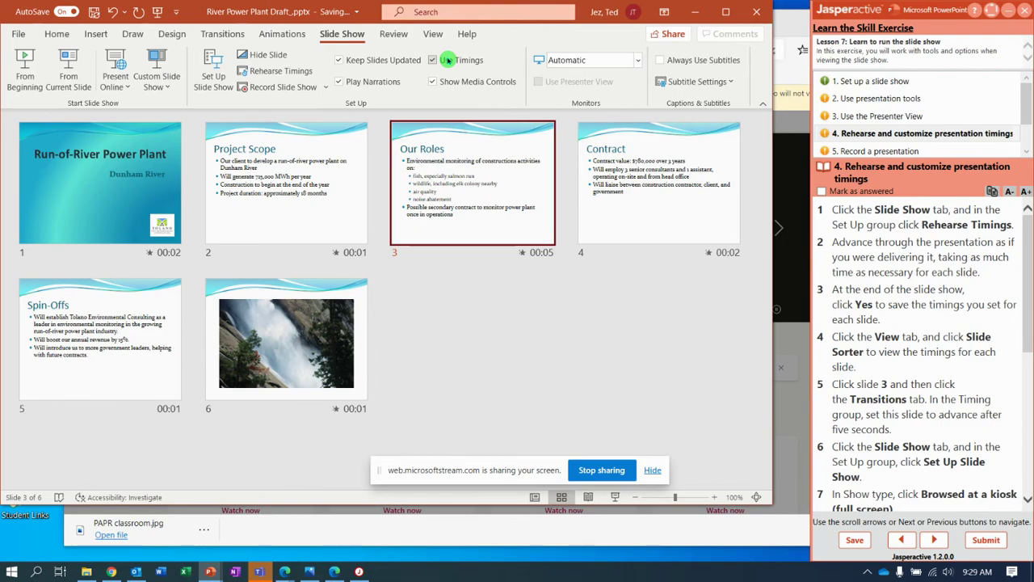
{"action": "key", "text": "F5"}
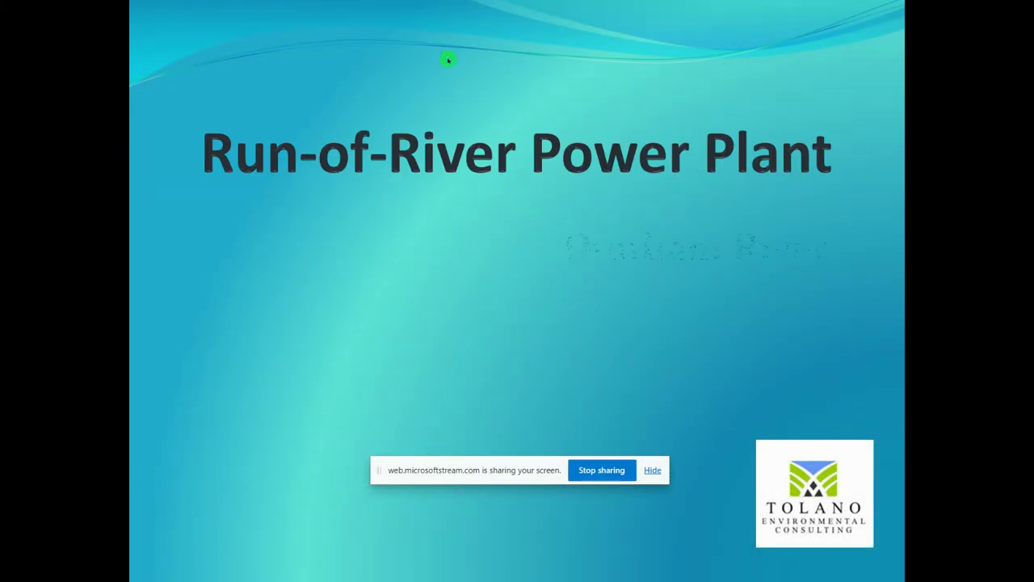
{"action": "left_click", "coordinate": [633, 317]}
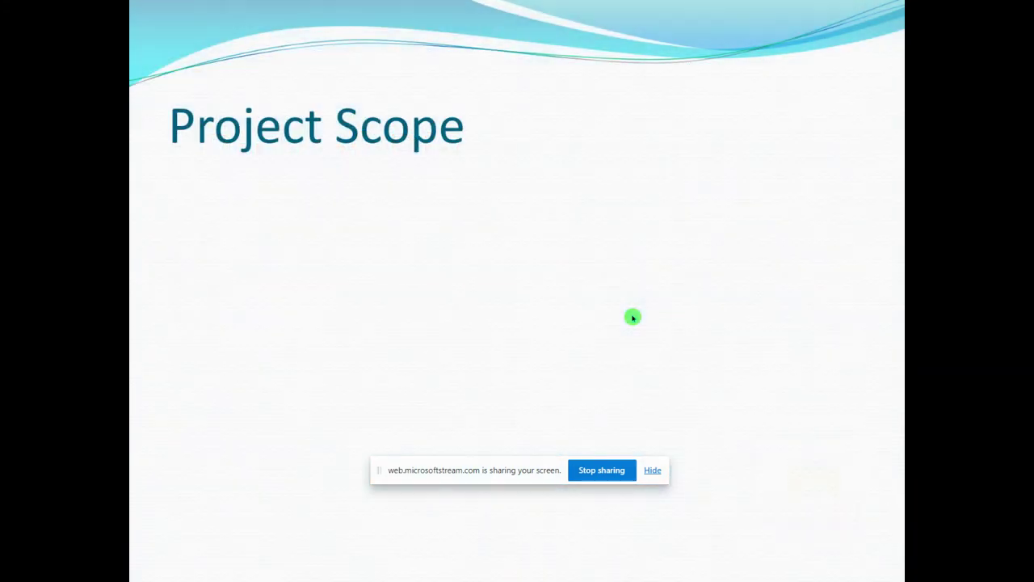
Step: End the show and set the show to Presented by a speaker, All slides, advanced Manually
{"action": "key", "text": "Escape"}
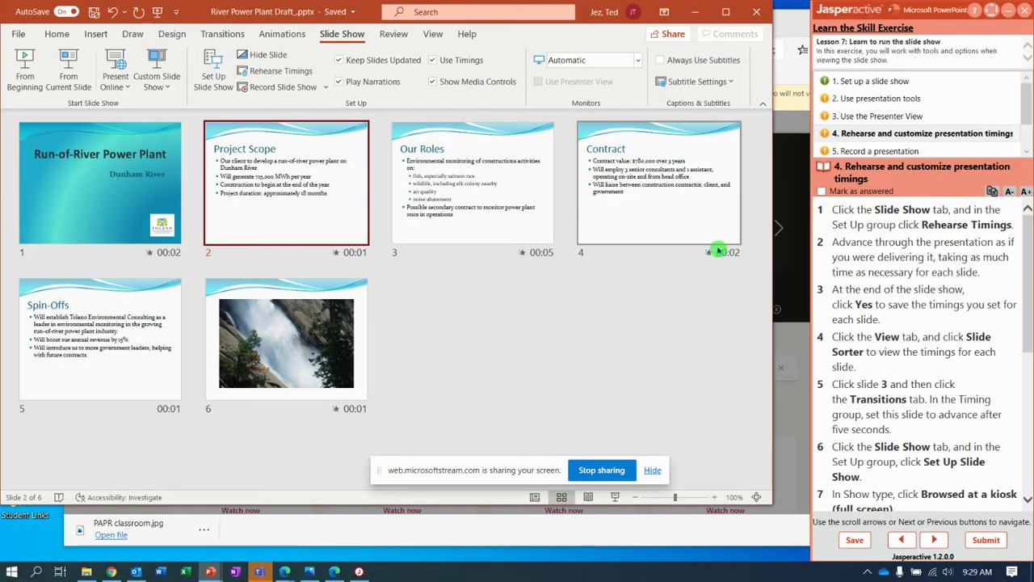
{"action": "left_click_drag", "start_coordinate": [1030, 281], "coordinate": [1020, 443]}
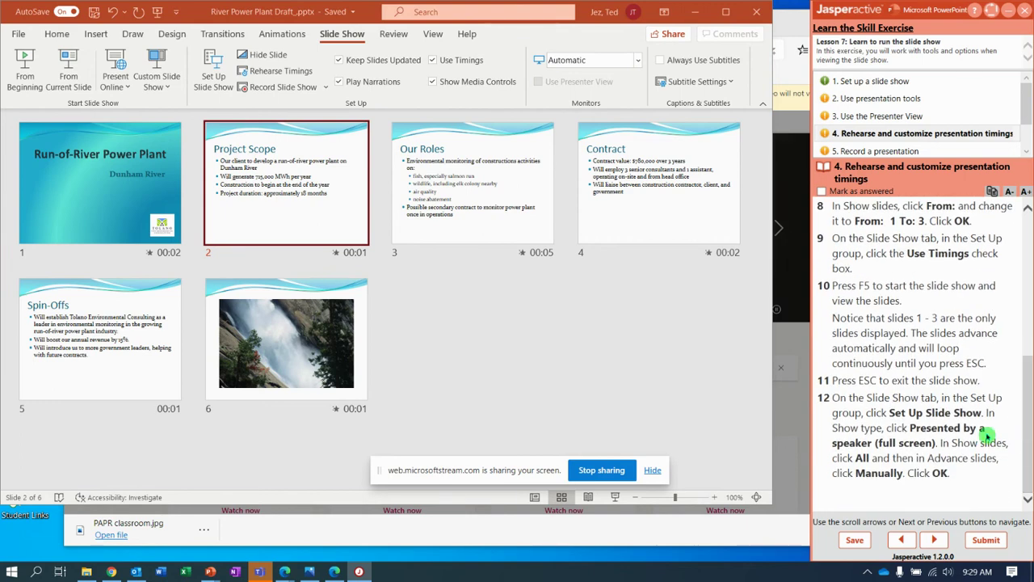
{"action": "left_click", "coordinate": [215, 71]}
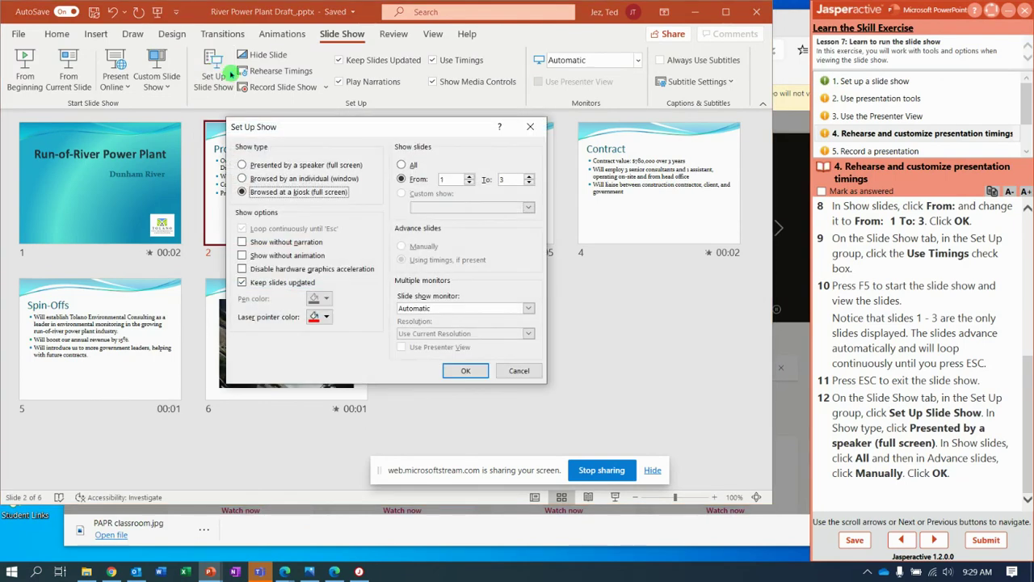
{"action": "left_click", "coordinate": [242, 165]}
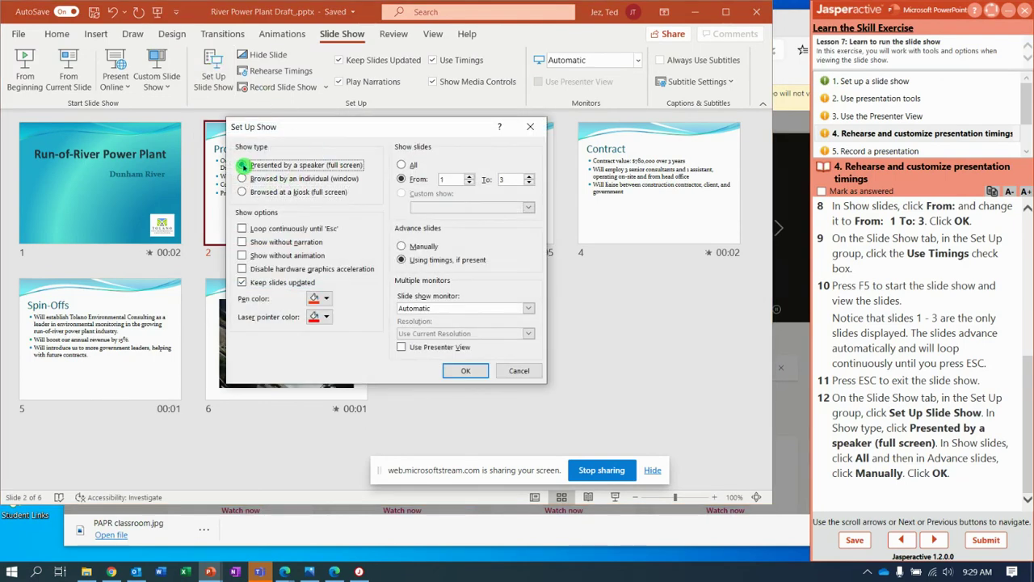
{"action": "left_click", "coordinate": [402, 165]}
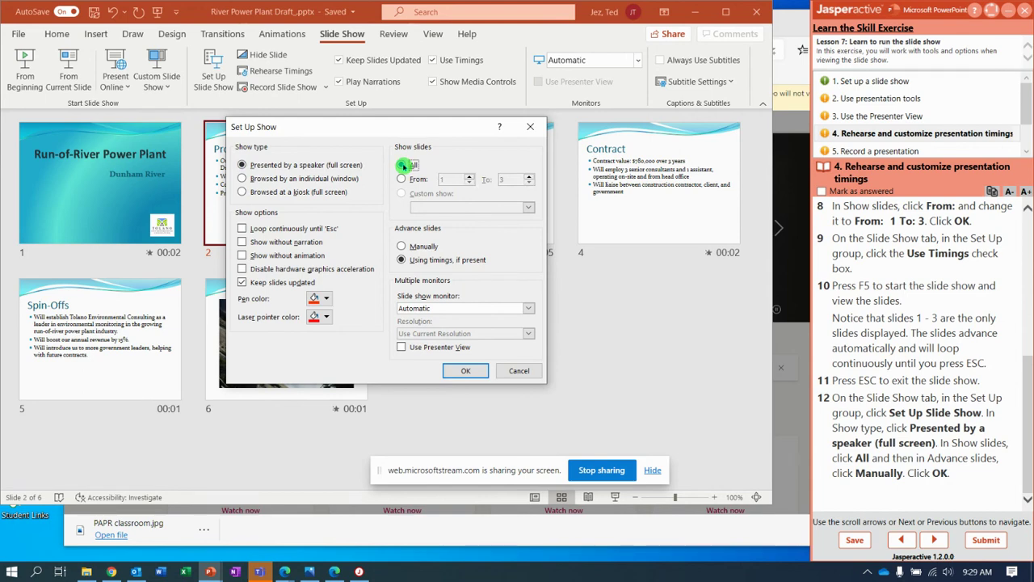
{"action": "left_click", "coordinate": [403, 248]}
{"action": "left_click", "coordinate": [459, 372]}
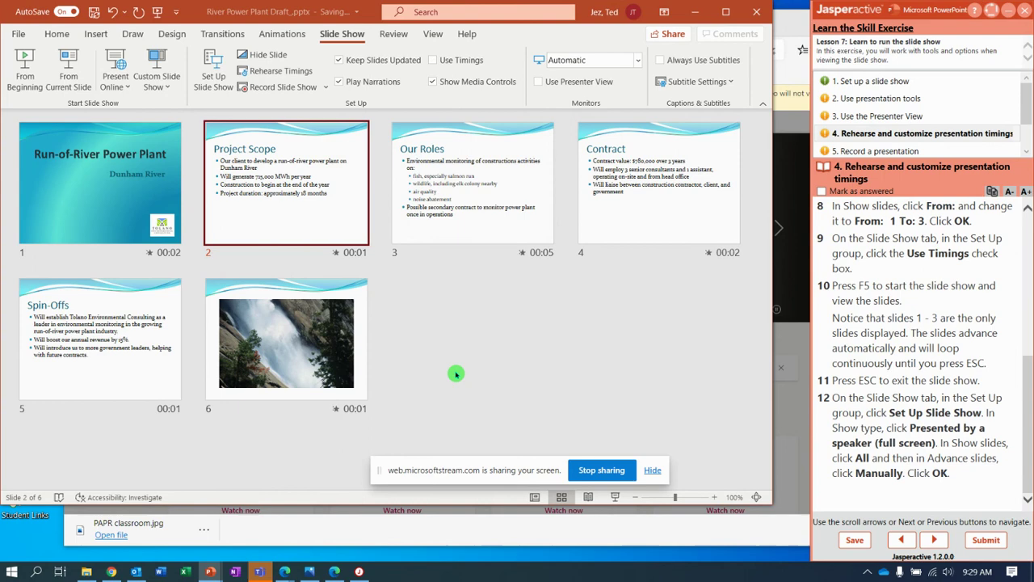
Step: Advance the Jasperactive exercise to step 5, Record a presentation
{"action": "left_click", "coordinate": [441, 71]}
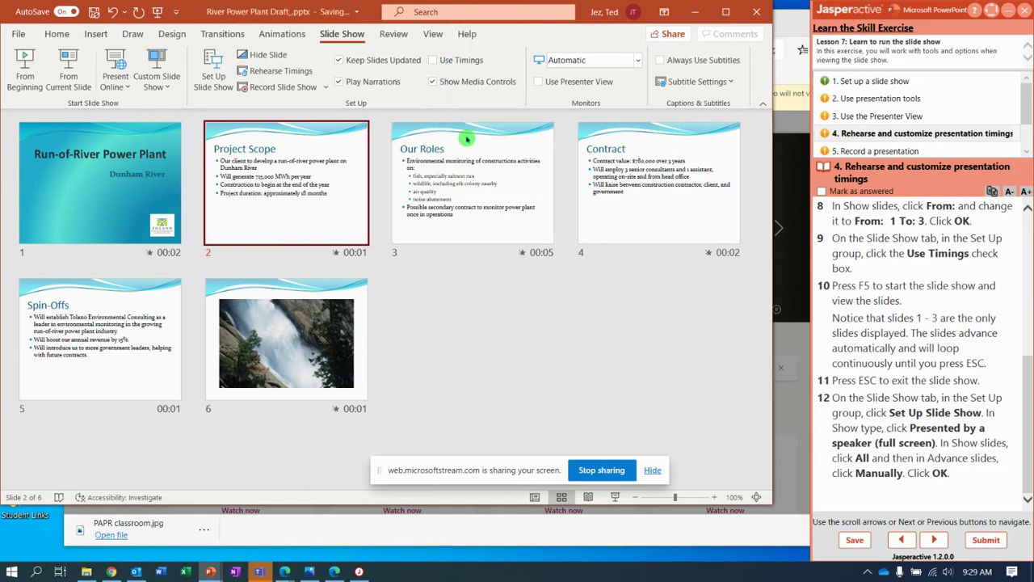
{"action": "left_click", "coordinate": [937, 540]}
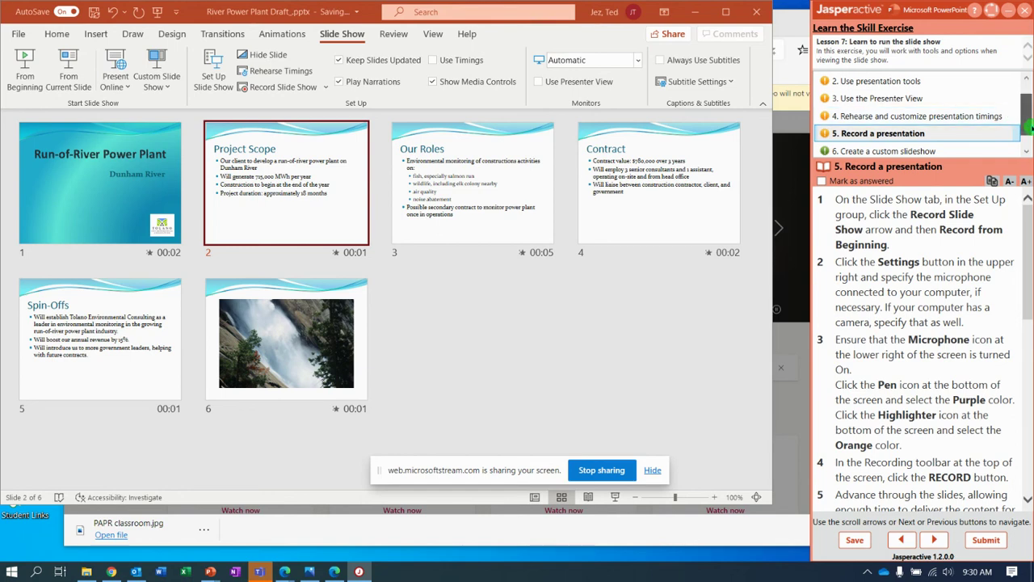
{"action": "left_click", "coordinate": [1028, 139]}
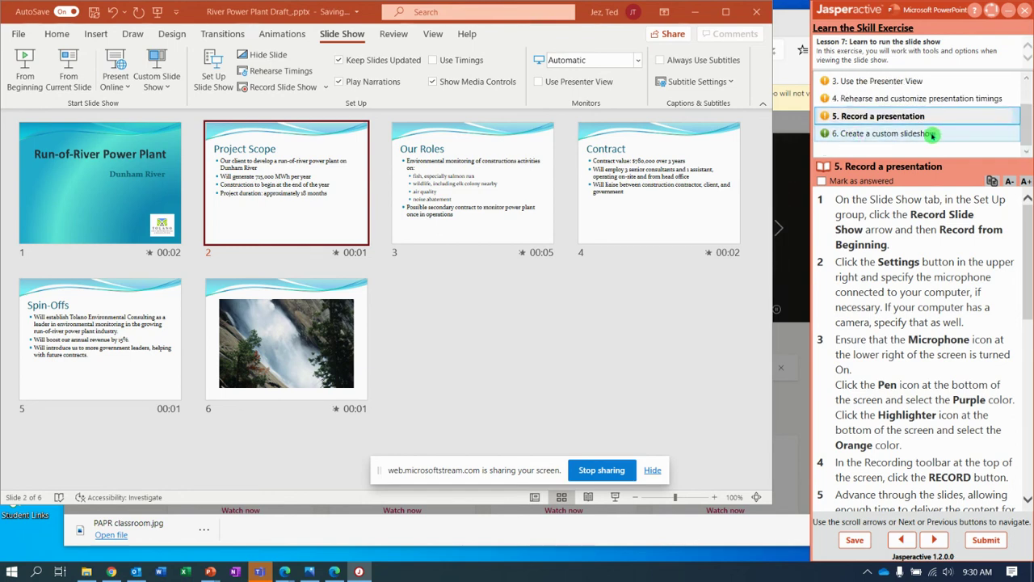